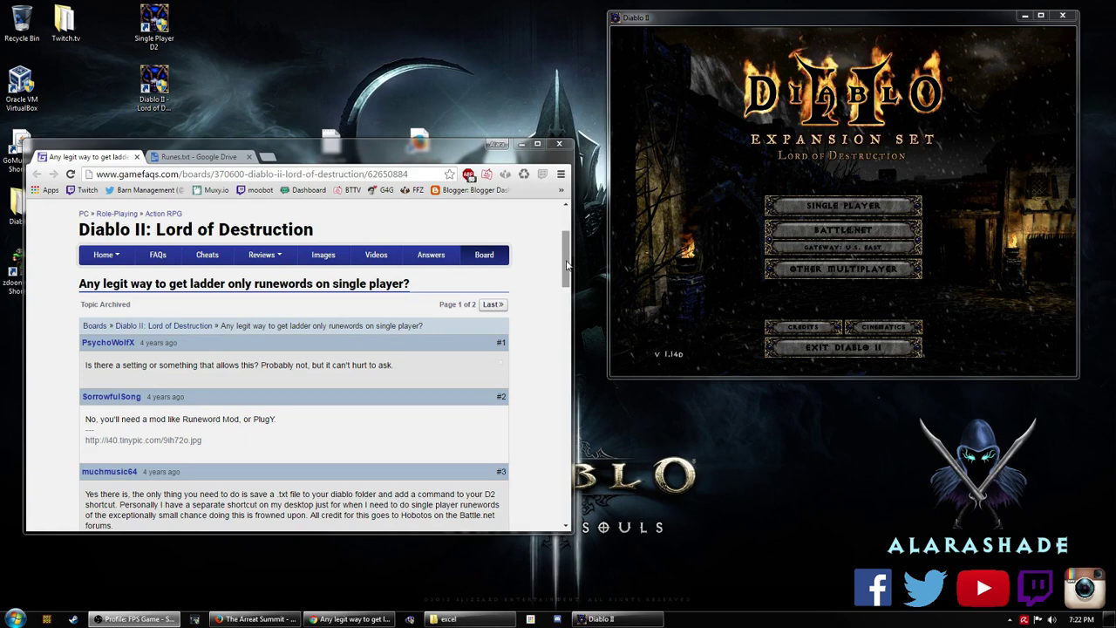
# Read the forum replies on getting ladder-only runewords in single player, including the instructions in post #3.
pyautogui.scroll(-2, 525, 300)
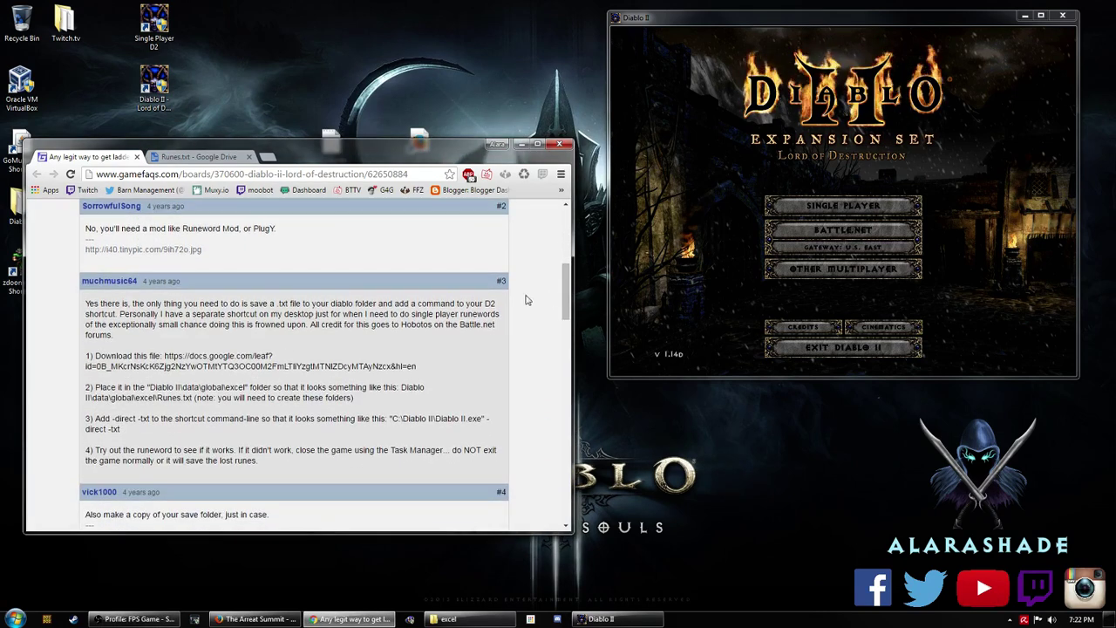
pyautogui.moveTo(254, 228); pyautogui.dragTo(275, 228)
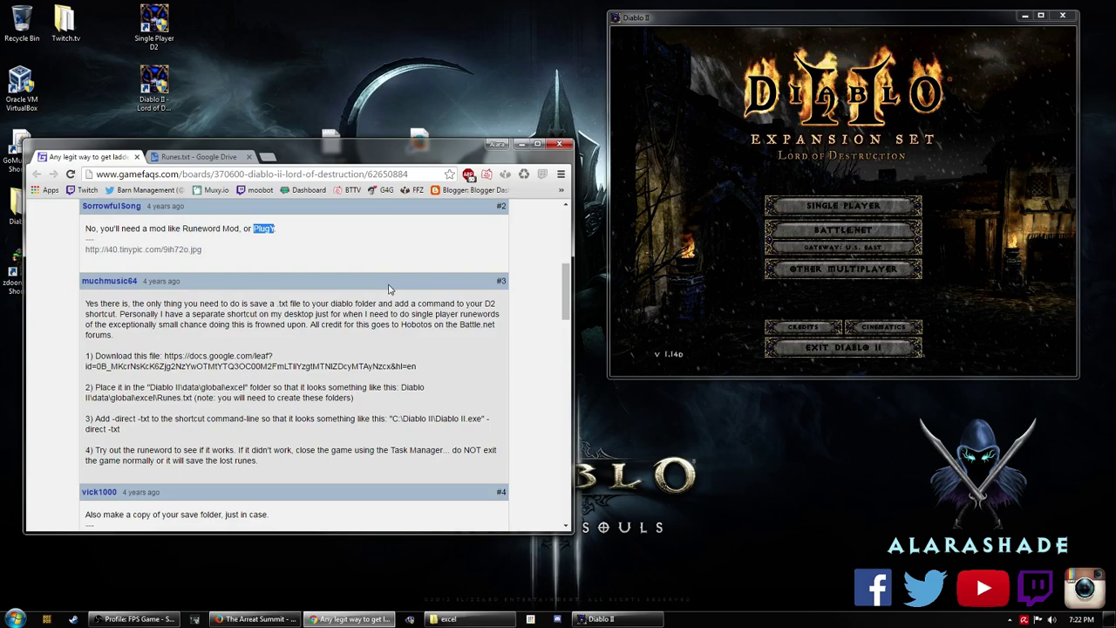
pyautogui.click(406, 261)
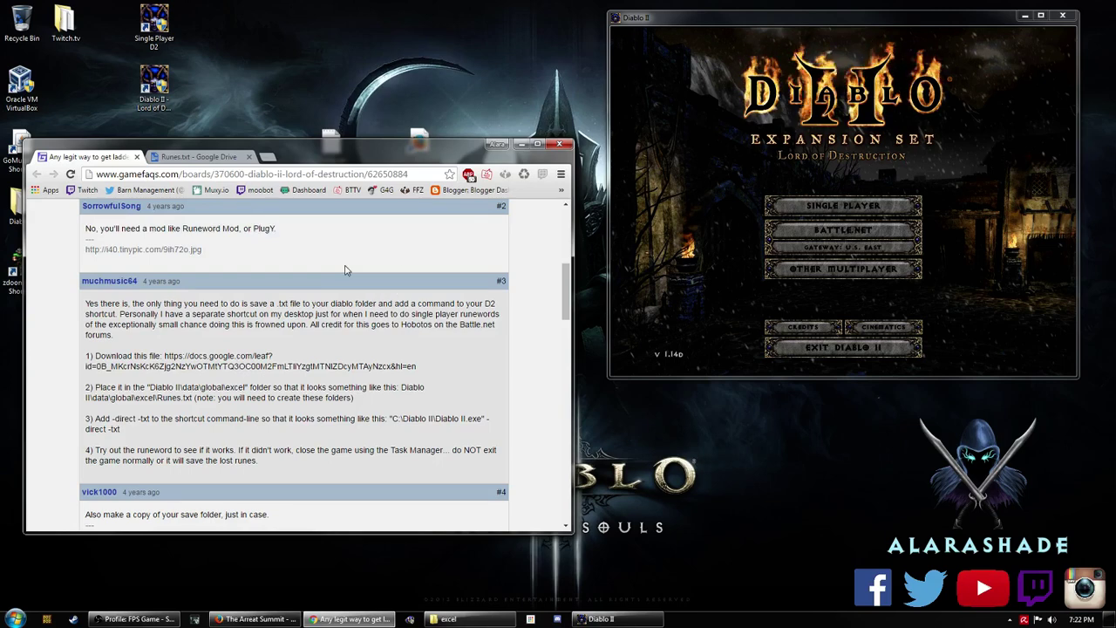
pyautogui.scroll(-1, 565, 292)
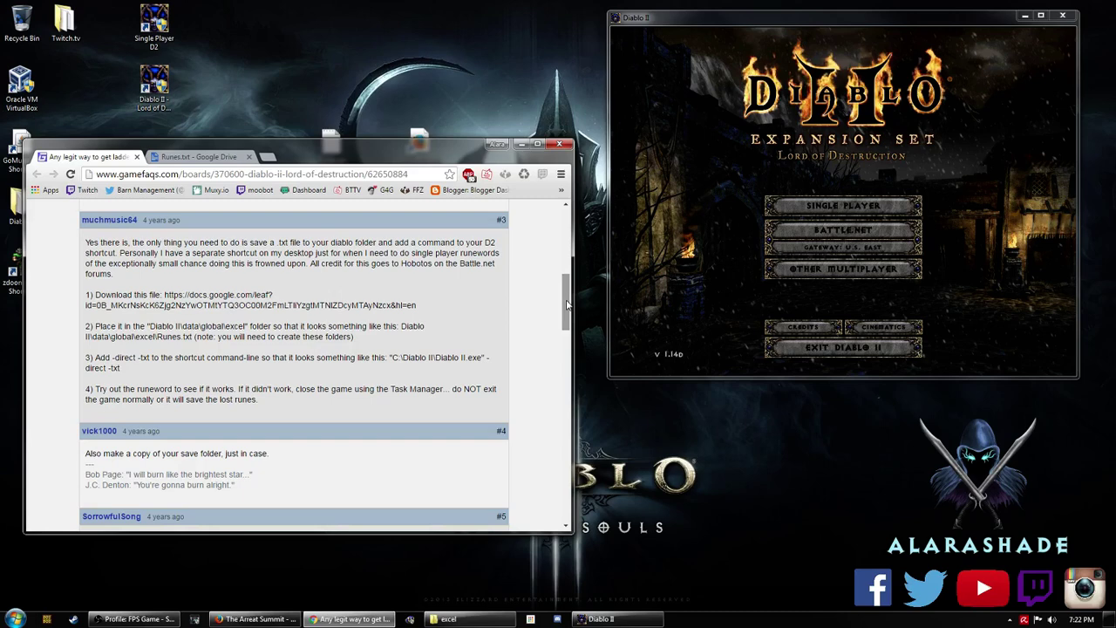
pyautogui.moveTo(88, 243); pyautogui.dragTo(306, 412)
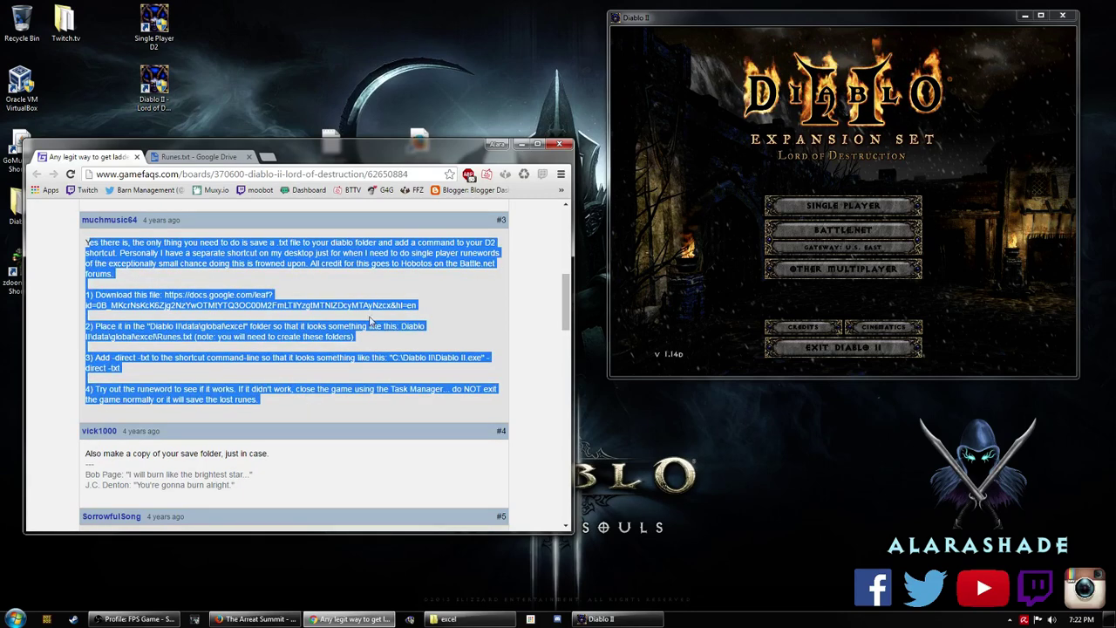
pyautogui.click(434, 267)
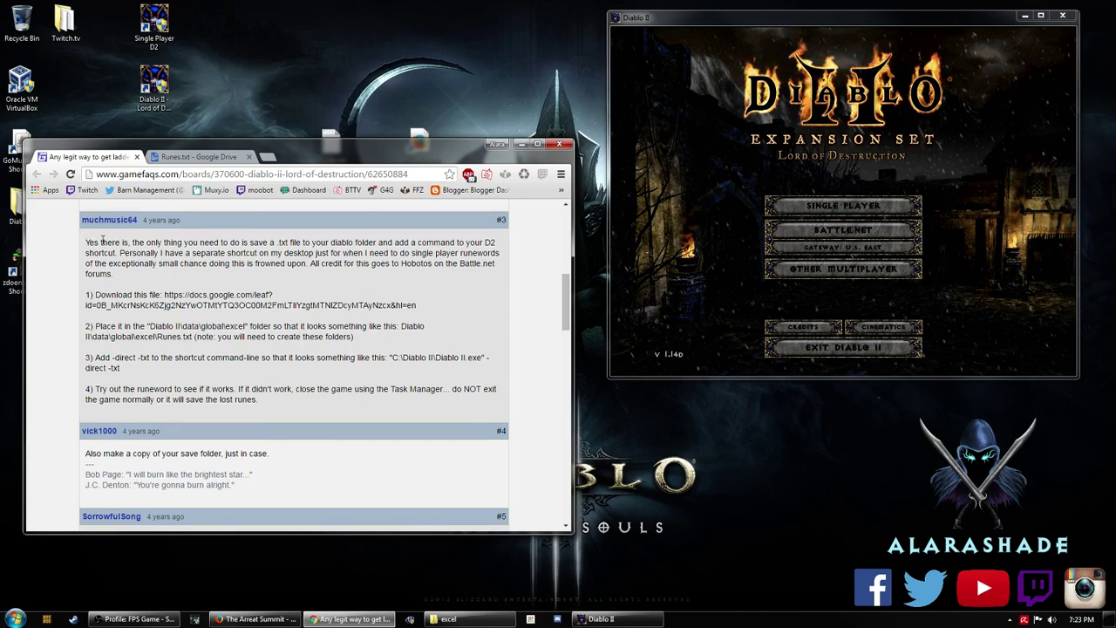
pyautogui.moveTo(120, 253); pyautogui.dragTo(334, 253)
# Point out the Single Player D2 and Diablo II - Lord of Destruction shortcuts on the desktop.
pyautogui.click(154, 28)
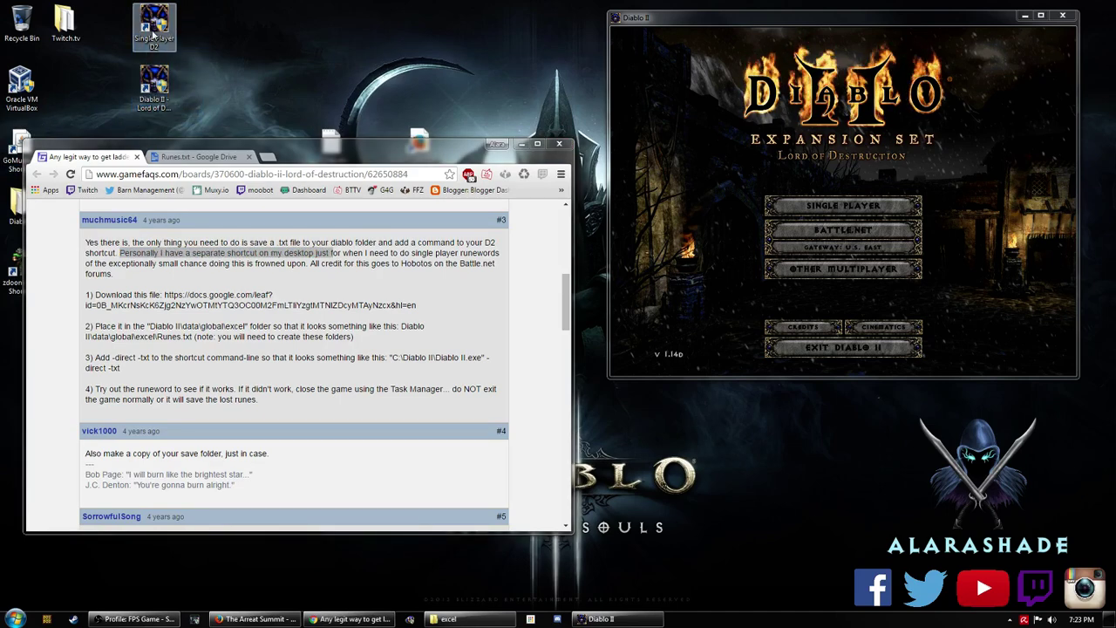
pyautogui.click(155, 83)
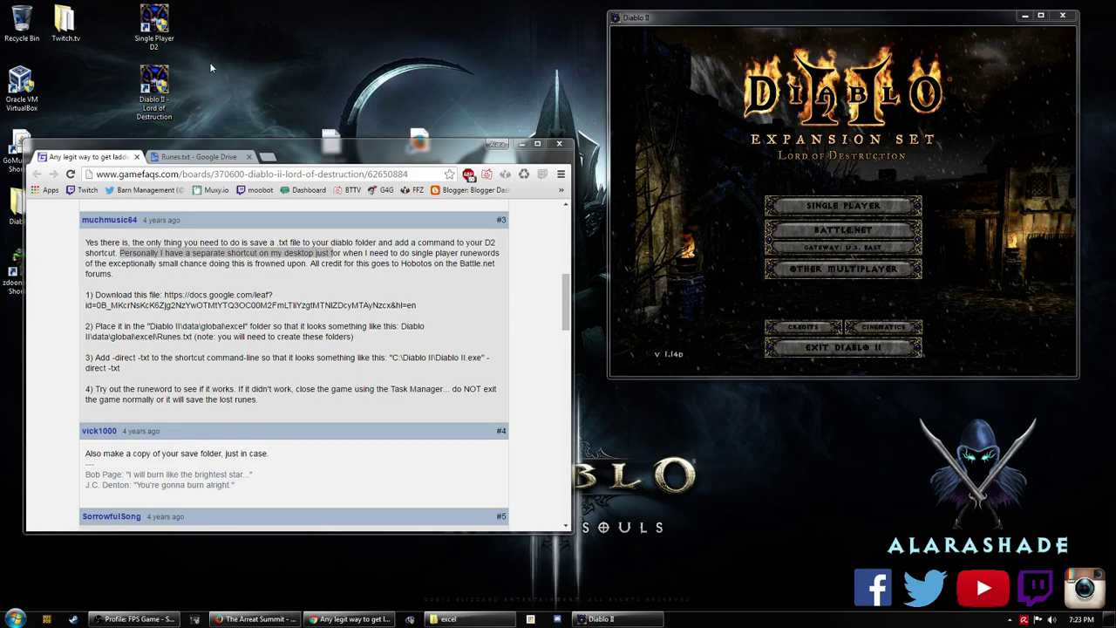
pyautogui.click(153, 39)
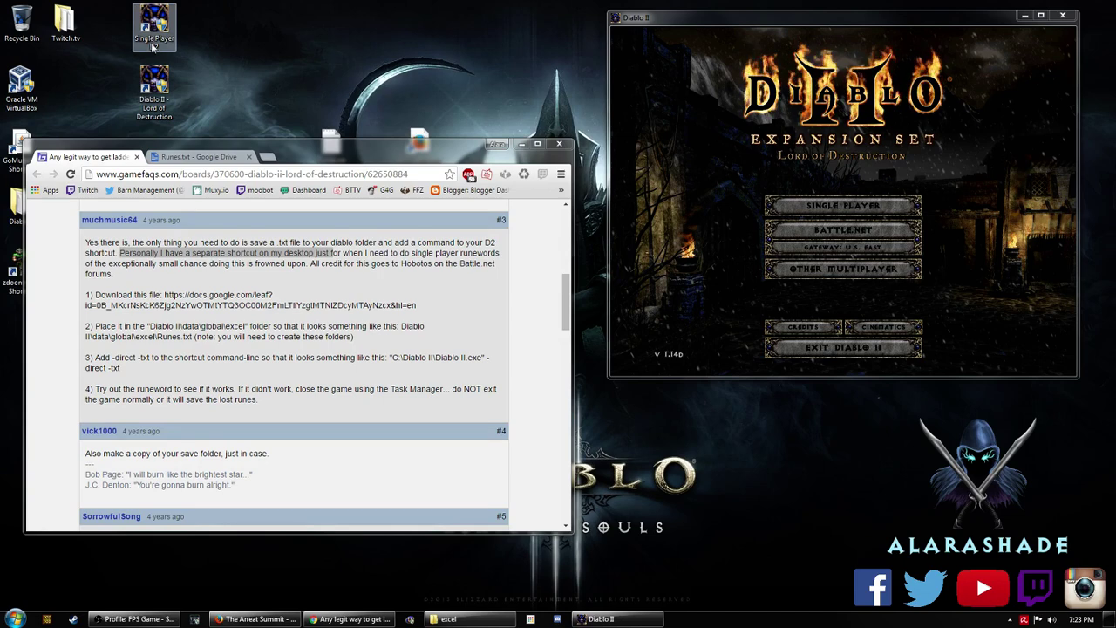
pyautogui.click(152, 97)
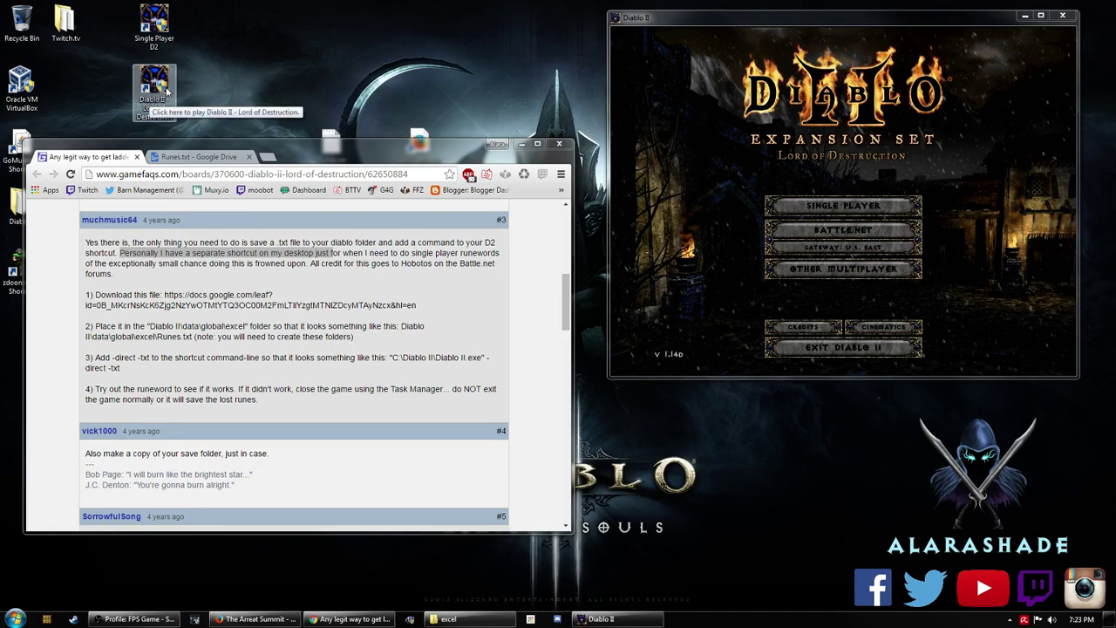
pyautogui.click(278, 99)
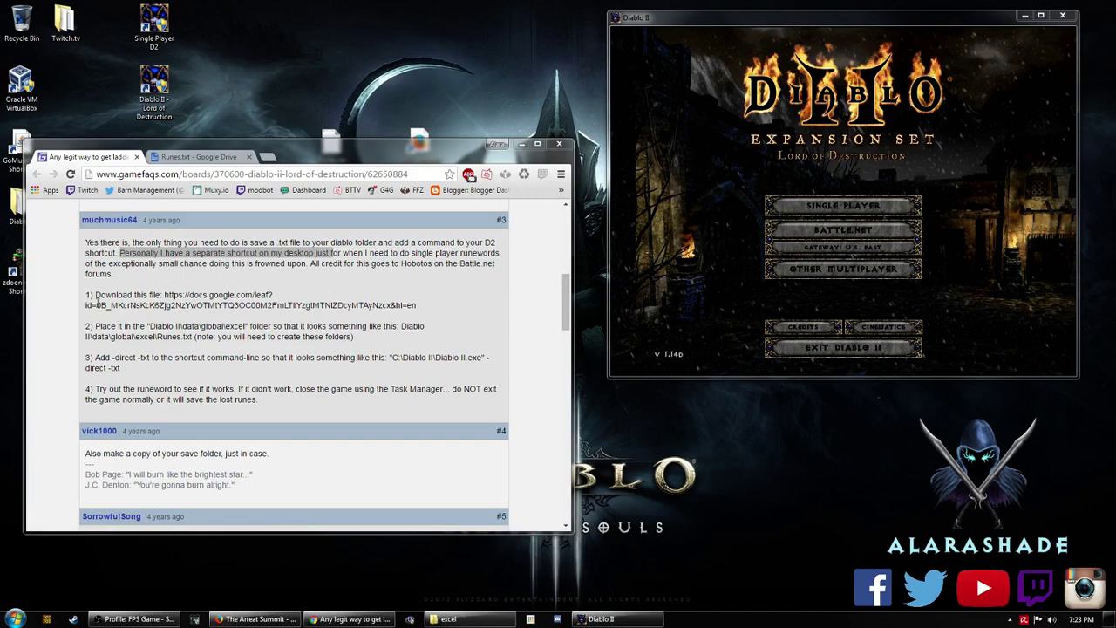
# Review the download instruction in post #3 and look through the linked Runes.txt on Google Drive, returning to the thread.
pyautogui.moveTo(85, 295); pyautogui.dragTo(417, 307)
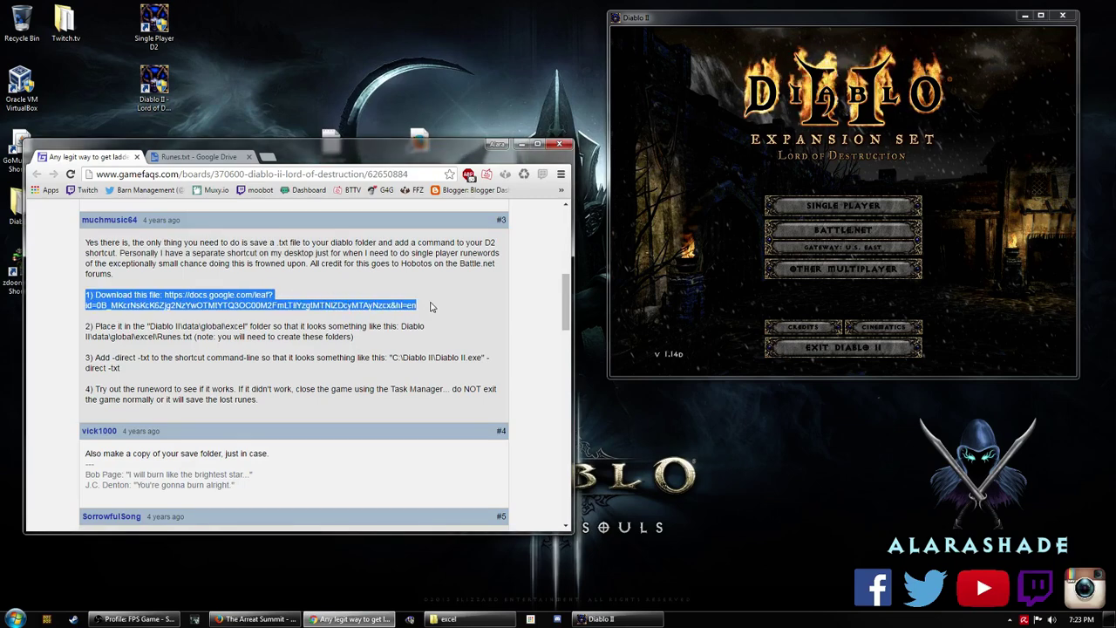
pyautogui.click(429, 309)
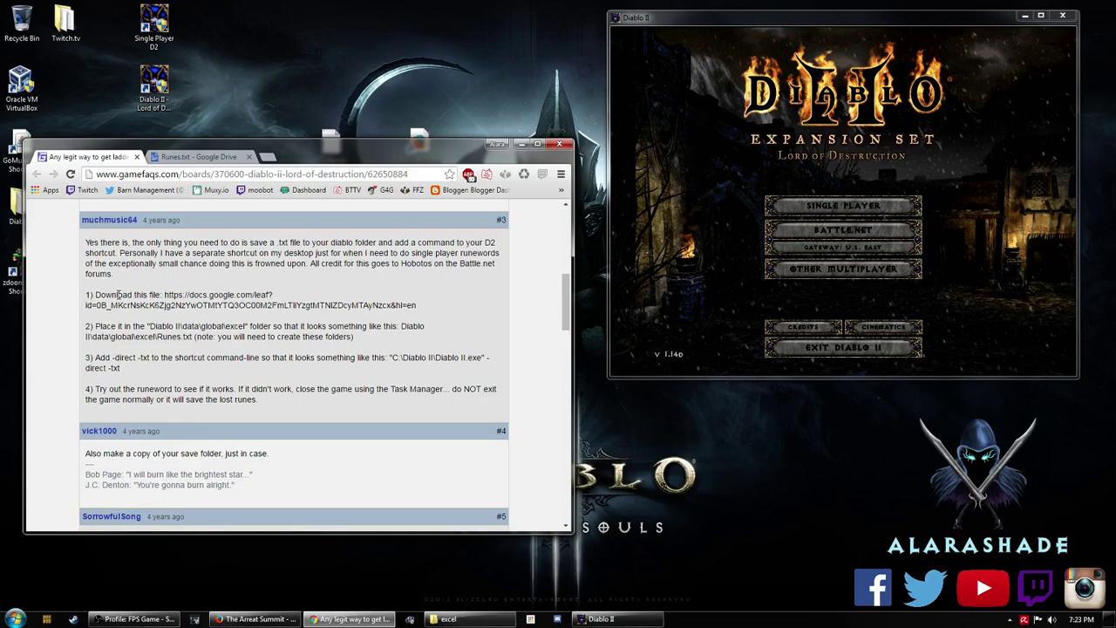
pyautogui.click(180, 158)
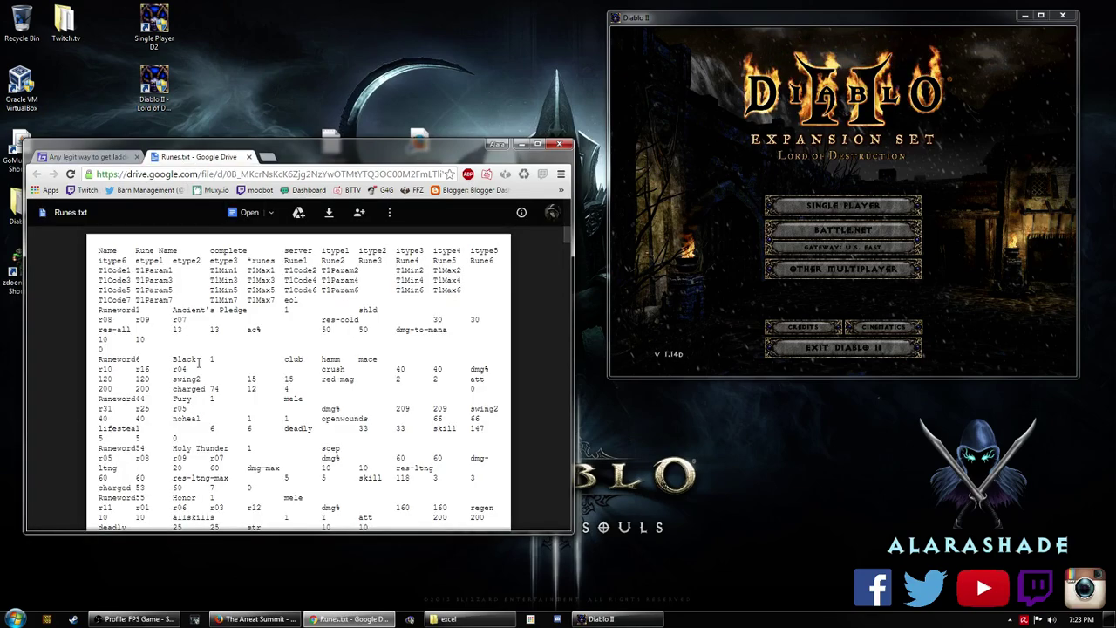
pyautogui.scroll(-15, 199, 361)
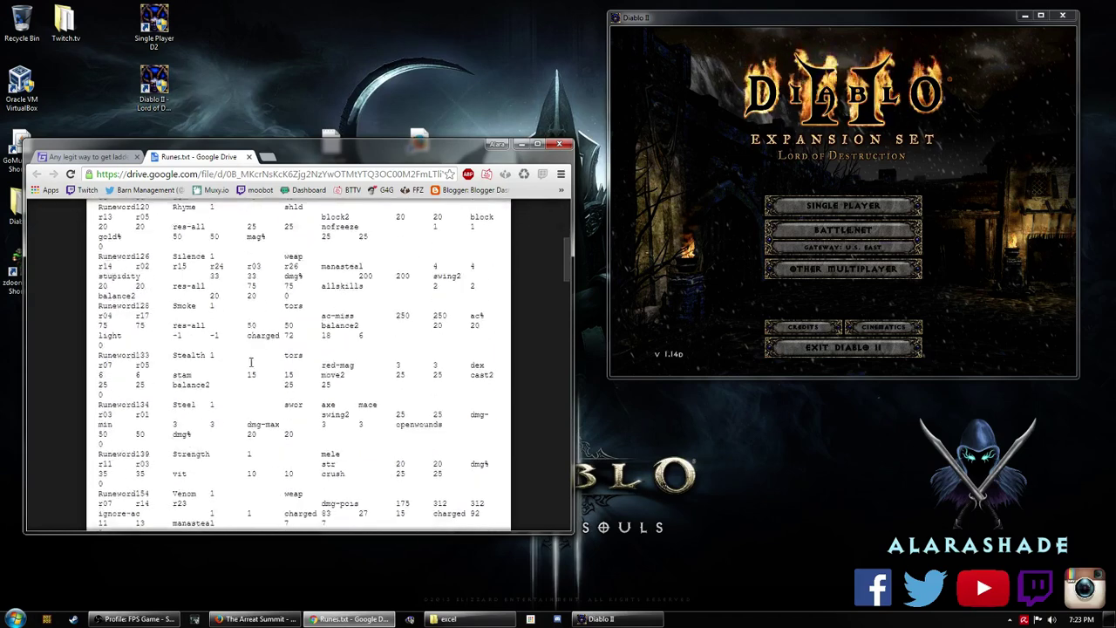
pyautogui.click(86, 159)
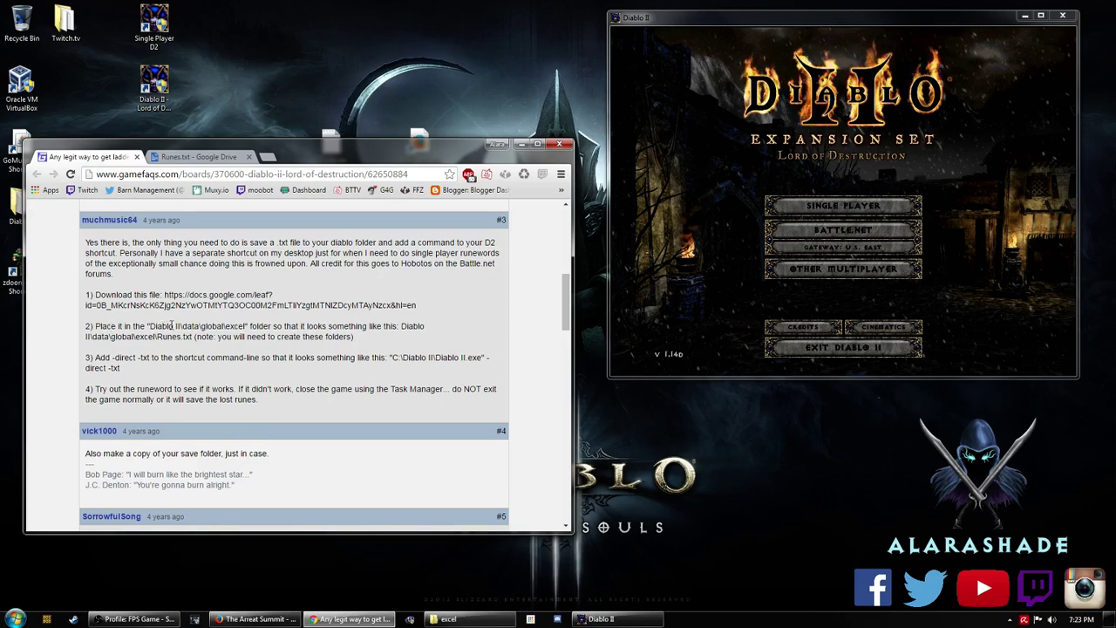
# Find Runes.txt in the Diablo II\data\global\excel folder named in the post, view its contents in Notepad, and close it.
pyautogui.moveTo(148, 326); pyautogui.dragTo(248, 327)
pyautogui.click(444, 618)
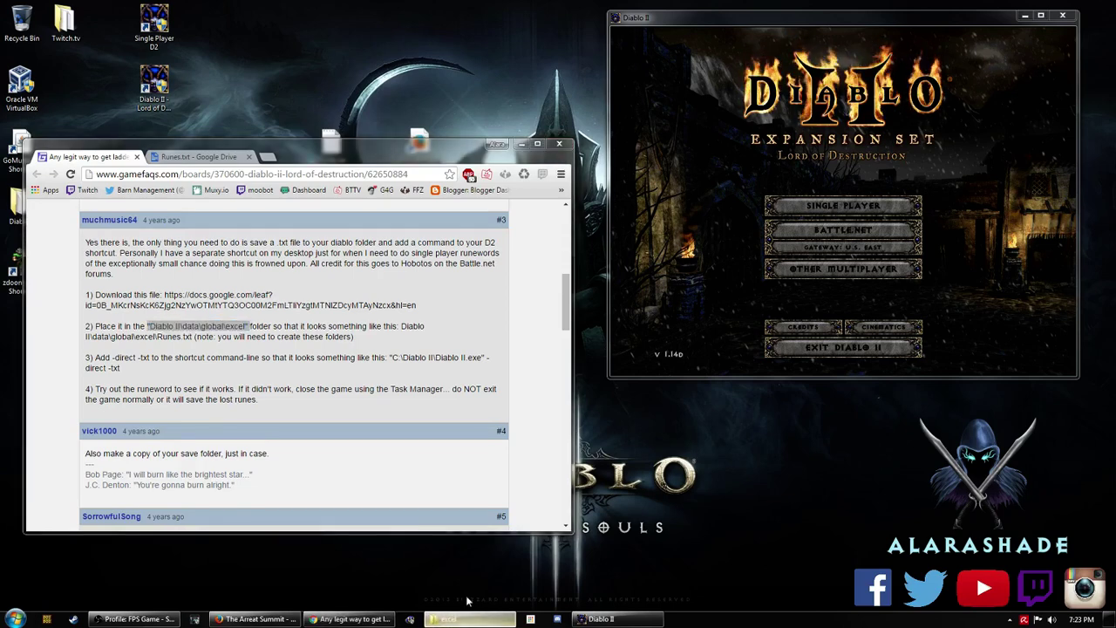
pyautogui.moveTo(709, 186); pyautogui.dragTo(709, 175)
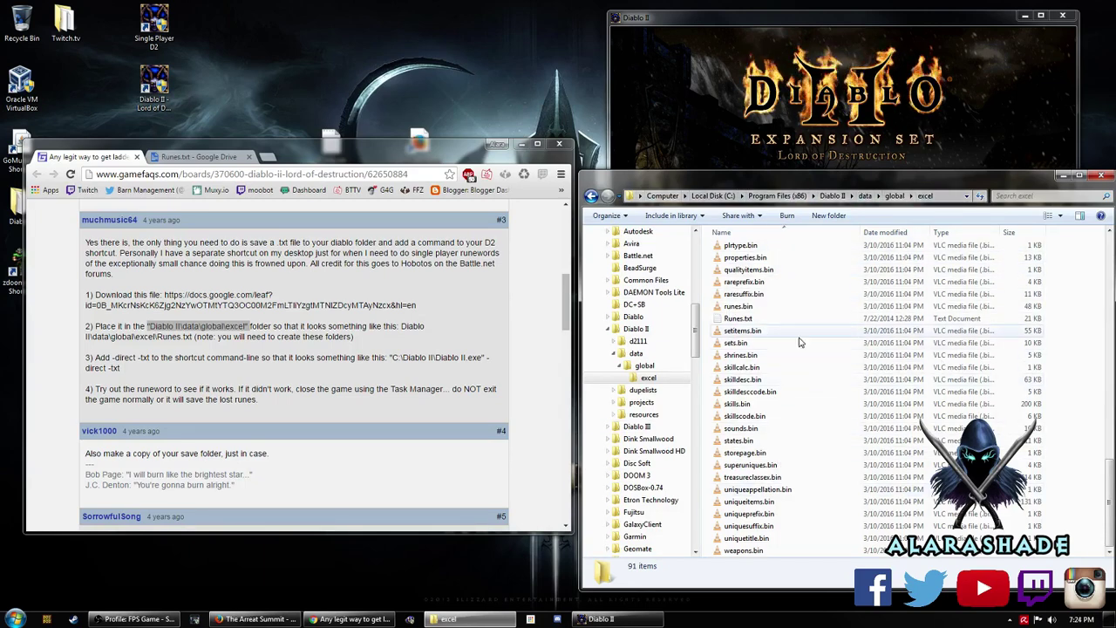
pyautogui.click(751, 319)
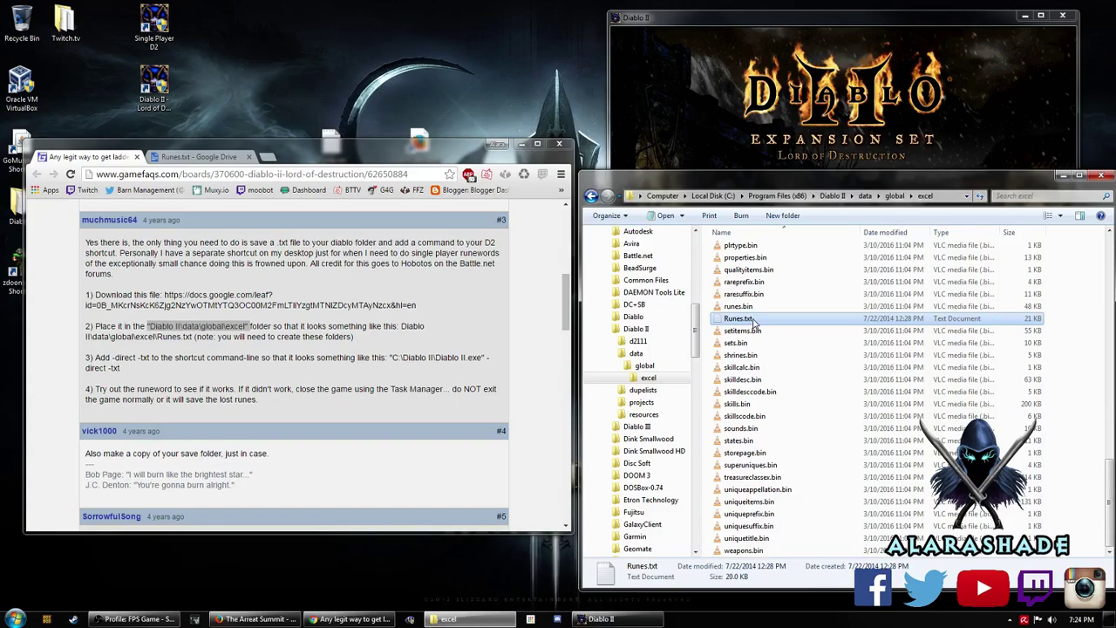
pyautogui.doubleClick(755, 320)
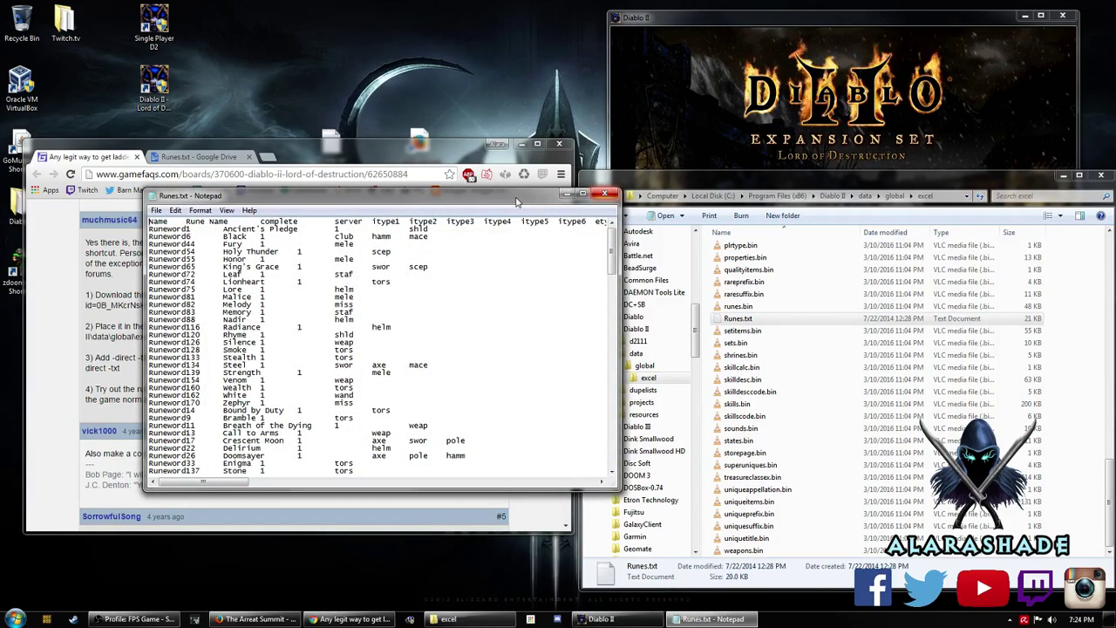
pyautogui.click(610, 196)
pyautogui.click(595, 208)
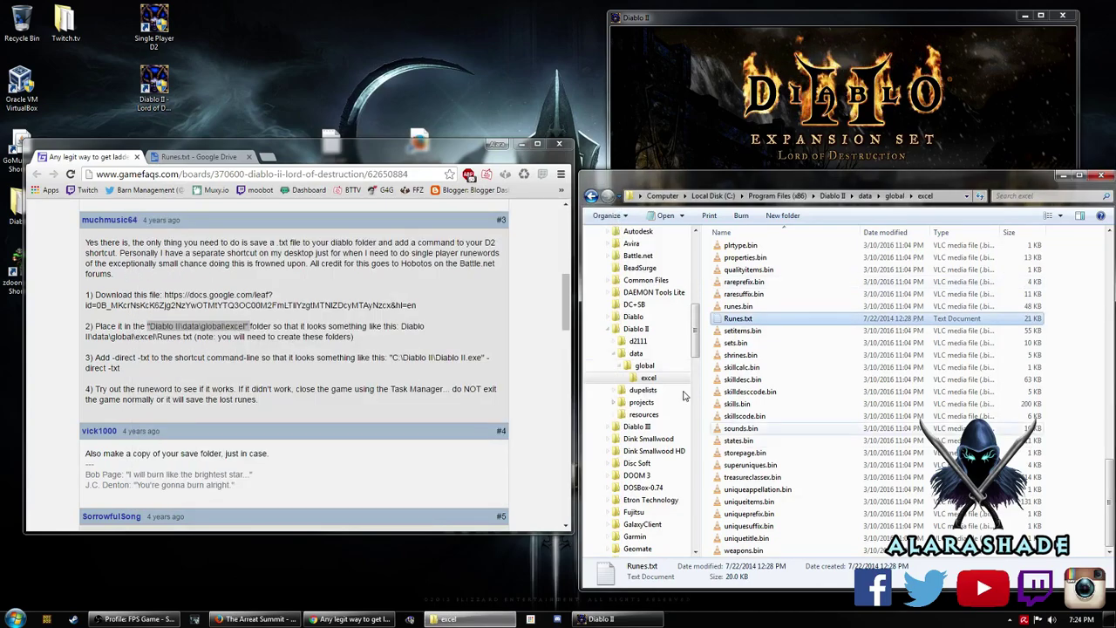
# Uncover Runes.txt on the desktop, try to place it in the excel folder, and minimize the folder window.
pyautogui.moveTo(369, 147); pyautogui.dragTo(367, 185)
pyautogui.moveTo(323, 147); pyautogui.dragTo(799, 361)
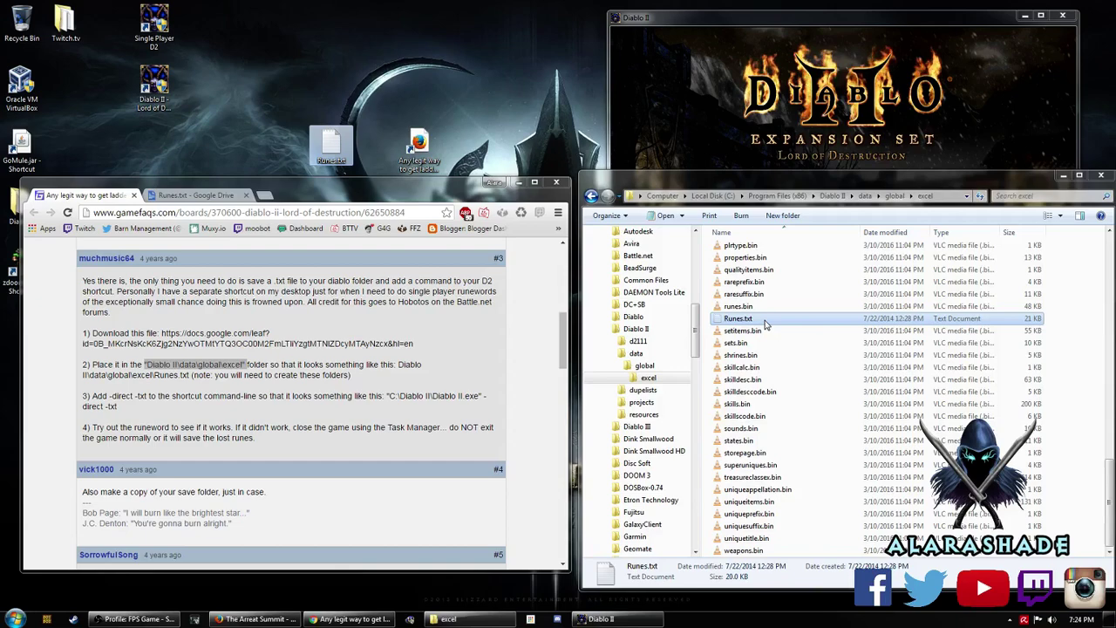
pyautogui.click(1063, 176)
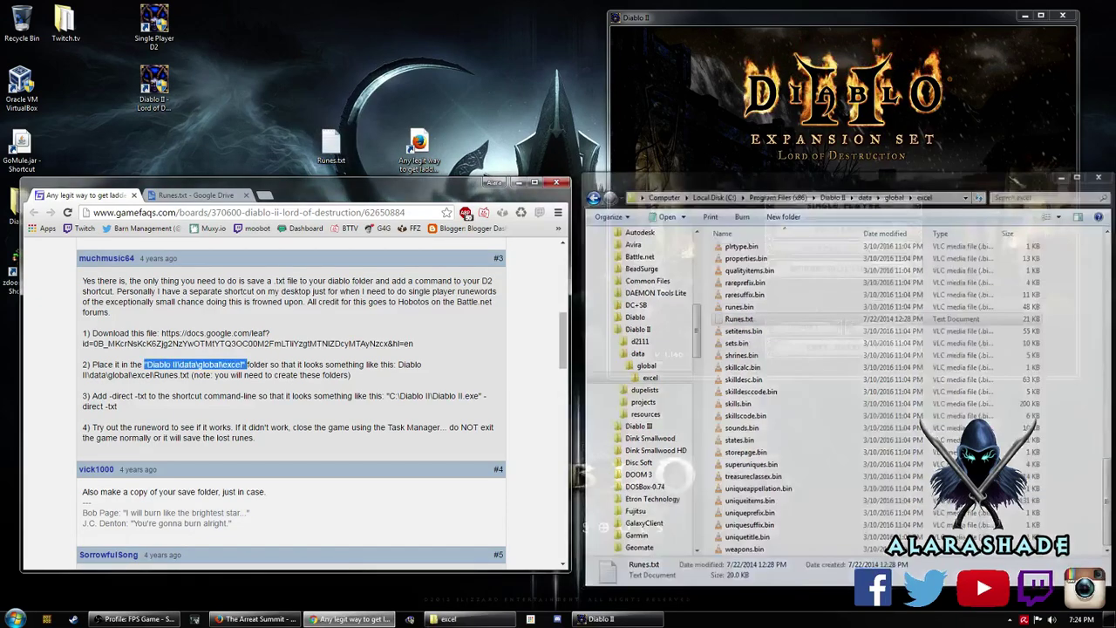
# Examine the launch options in the Single Player D2 shortcut's target and compare them with the post's -direct -txt instruction.
pyautogui.rightClick(153, 27)
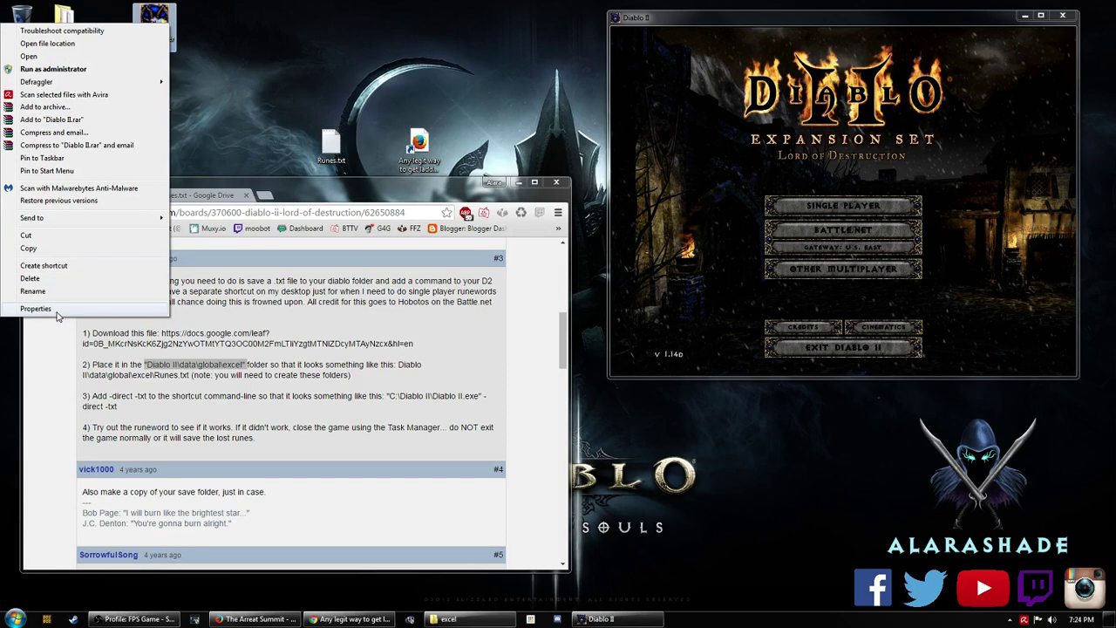
pyautogui.click(56, 312)
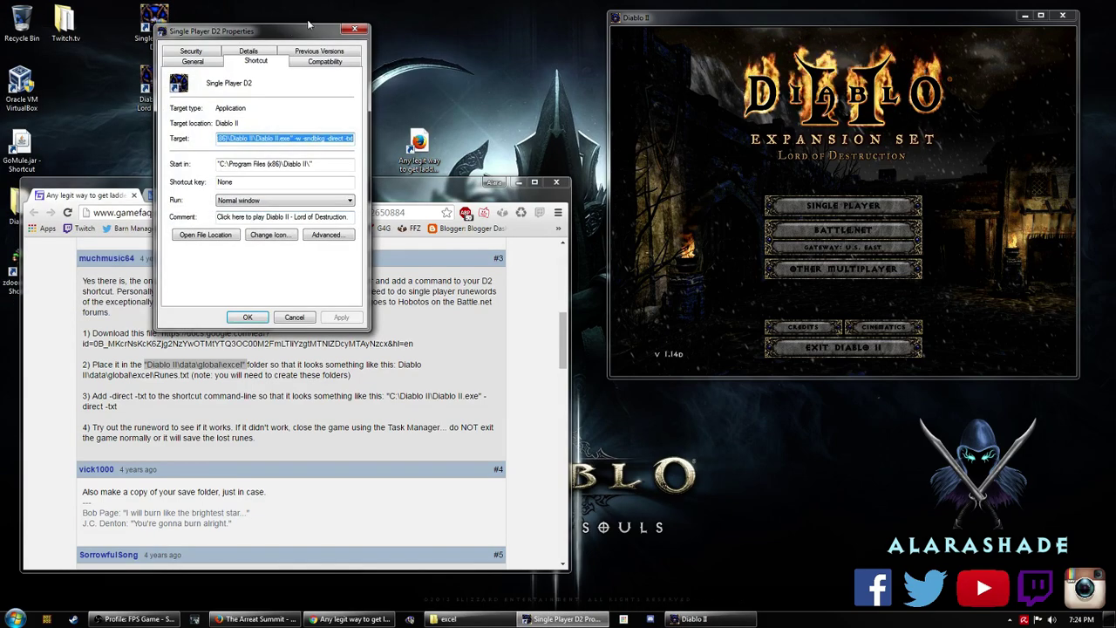
pyautogui.moveTo(283, 35); pyautogui.dragTo(523, 33)
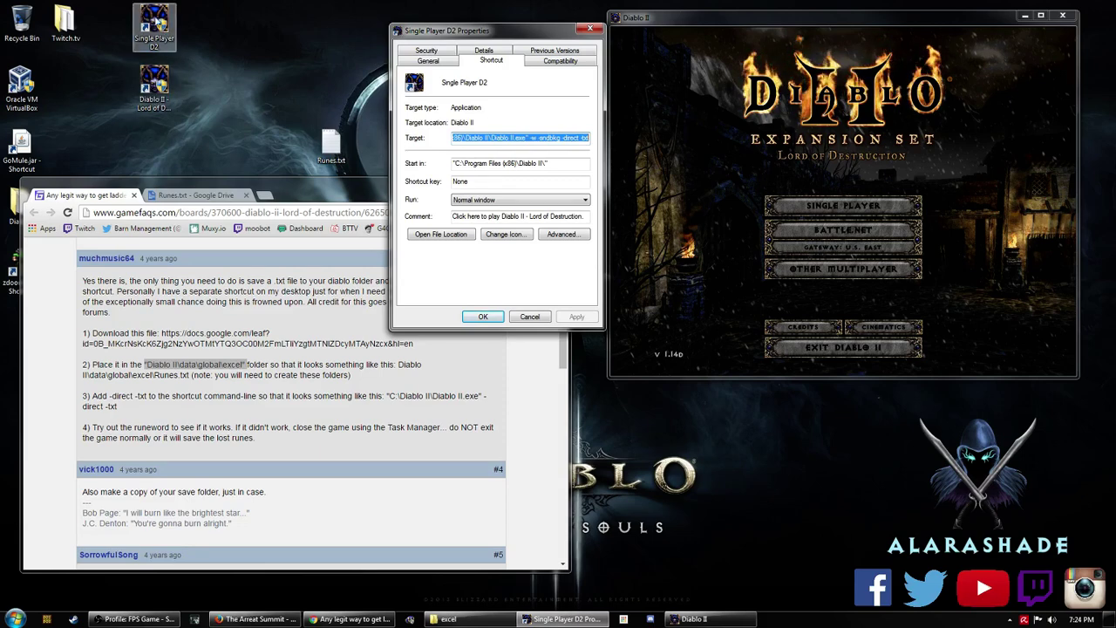
pyautogui.click(538, 138)
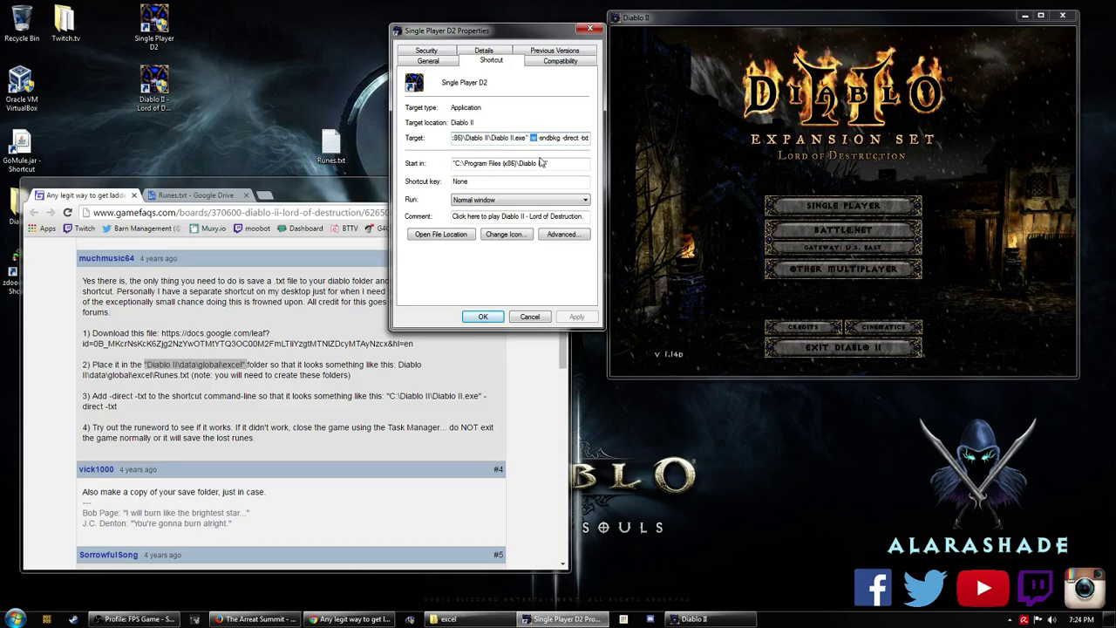
pyautogui.doubleClick(549, 137)
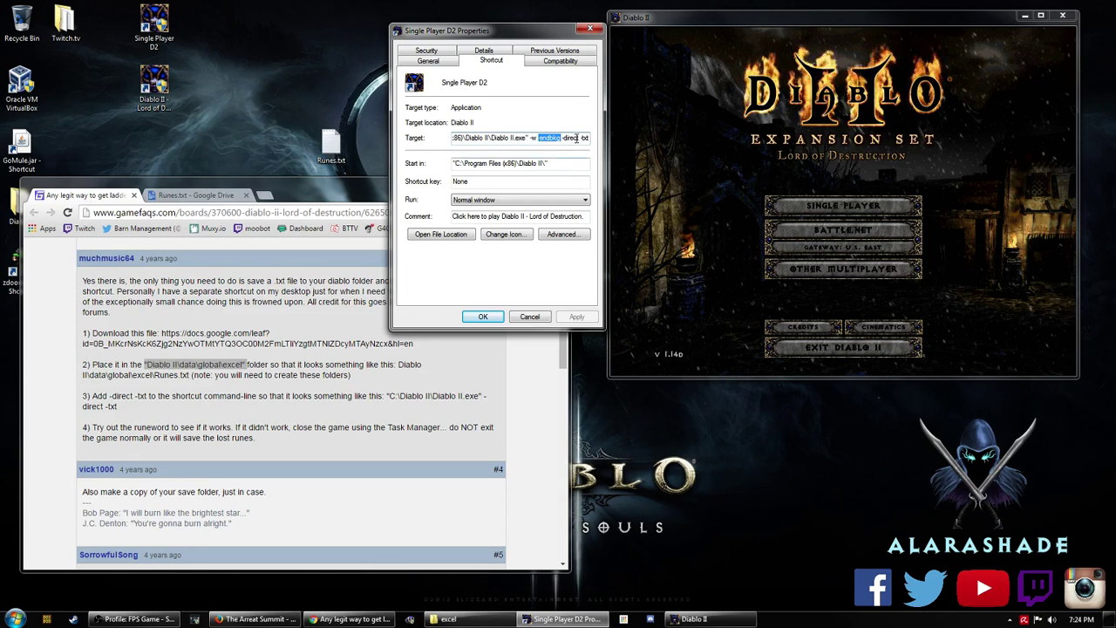
pyautogui.doubleClick(584, 138)
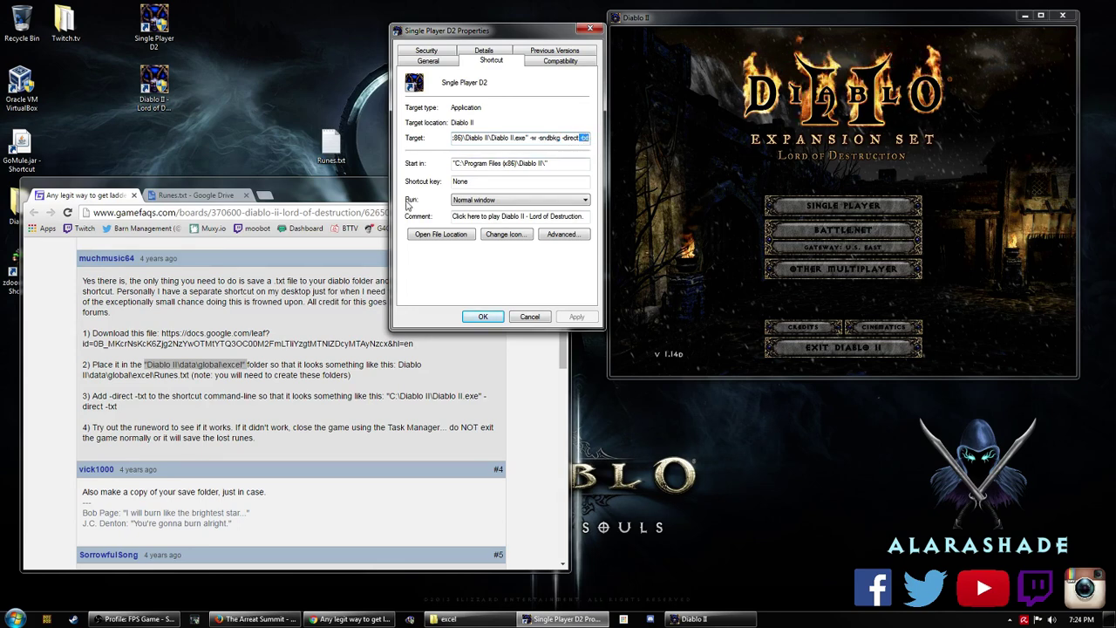
pyautogui.moveTo(93, 395); pyautogui.dragTo(147, 395)
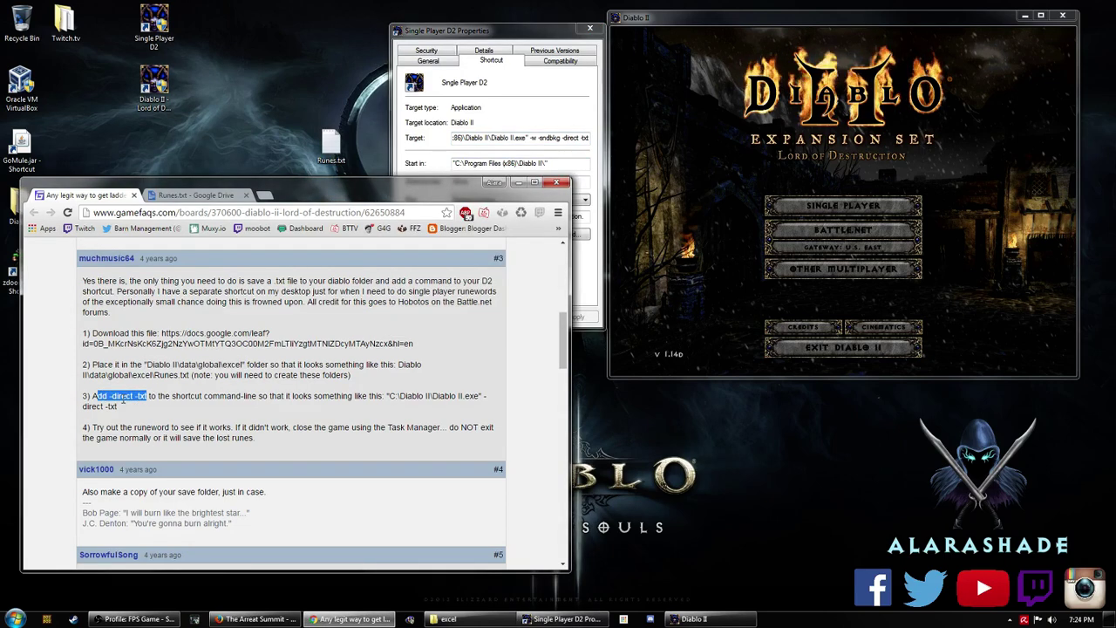
# Try removing the -sndbkg option from the Single Player D2 shortcut's target, and discard the edit.
pyautogui.click(562, 138)
pyautogui.moveTo(562, 137)
pyautogui.mouseDown()
pyautogui.moveTo(590, 138)
pyautogui.moveTo(541, 138)
pyautogui.moveTo(563, 138)
pyautogui.mouseUp()
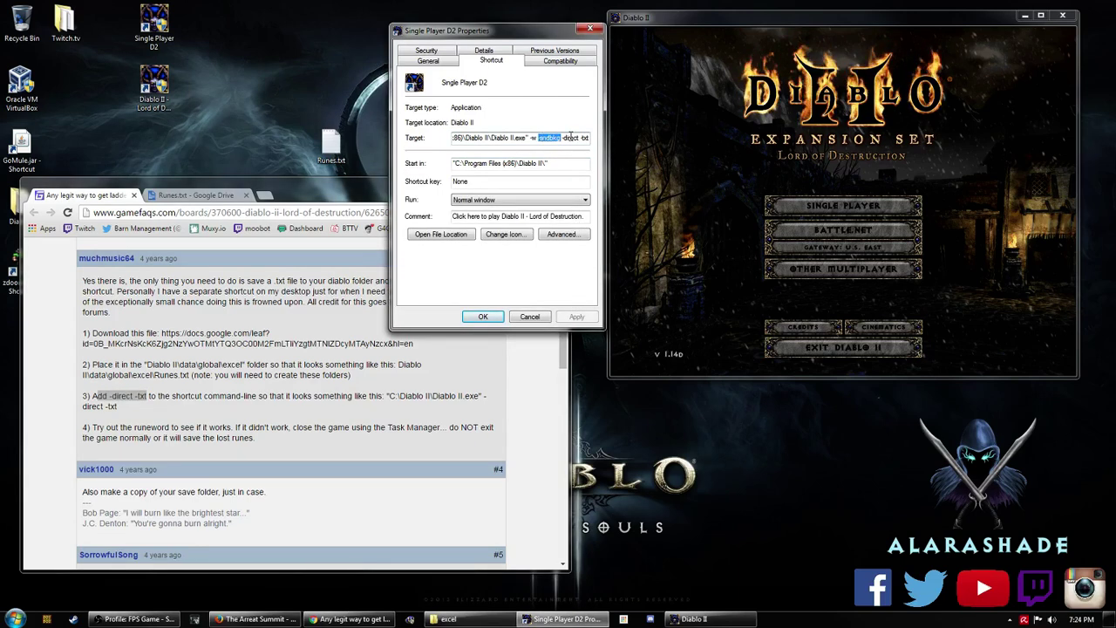
pyautogui.press('Delete')
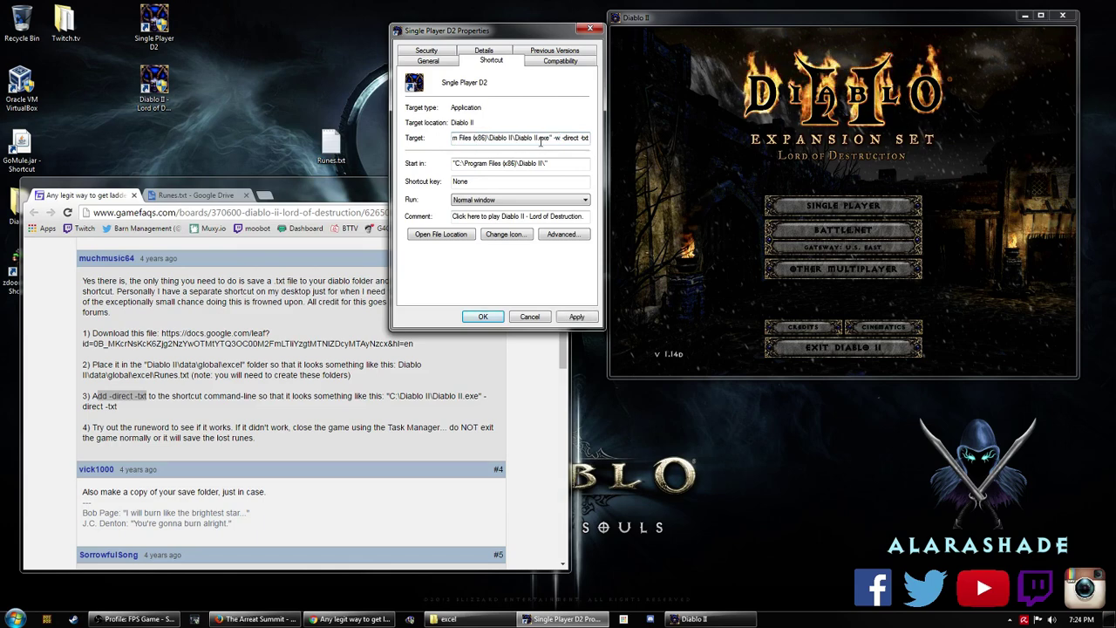
pyautogui.moveTo(553, 138); pyautogui.dragTo(599, 137)
pyautogui.click(529, 318)
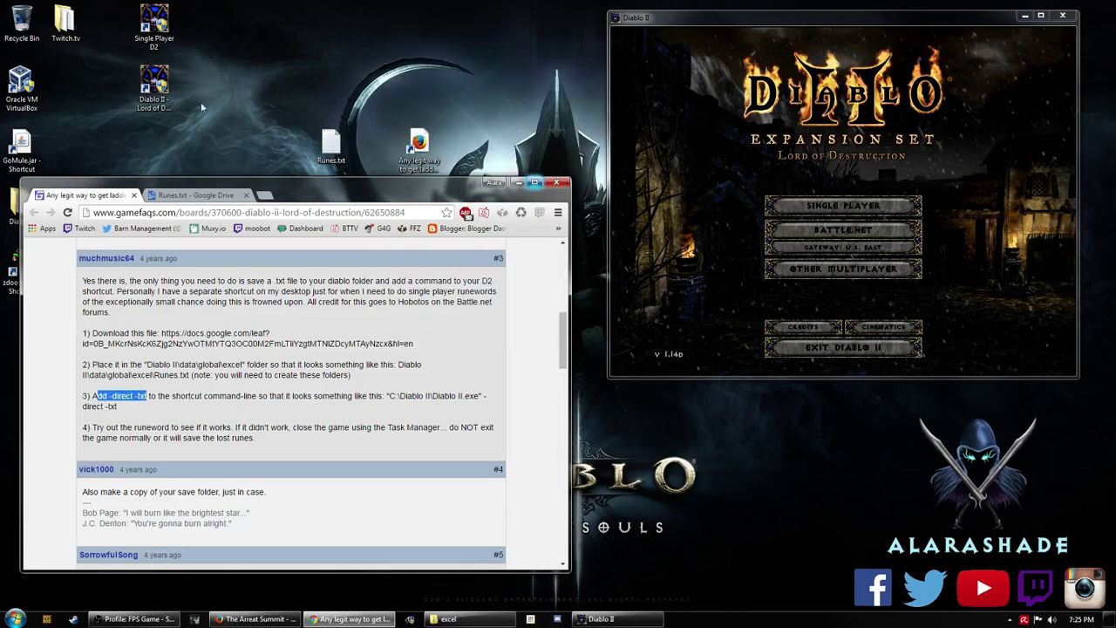
# Check the target in the Single Player D2 shortcut's properties again and cancel the dialog.
pyautogui.rightClick(166, 39)
pyautogui.click(53, 319)
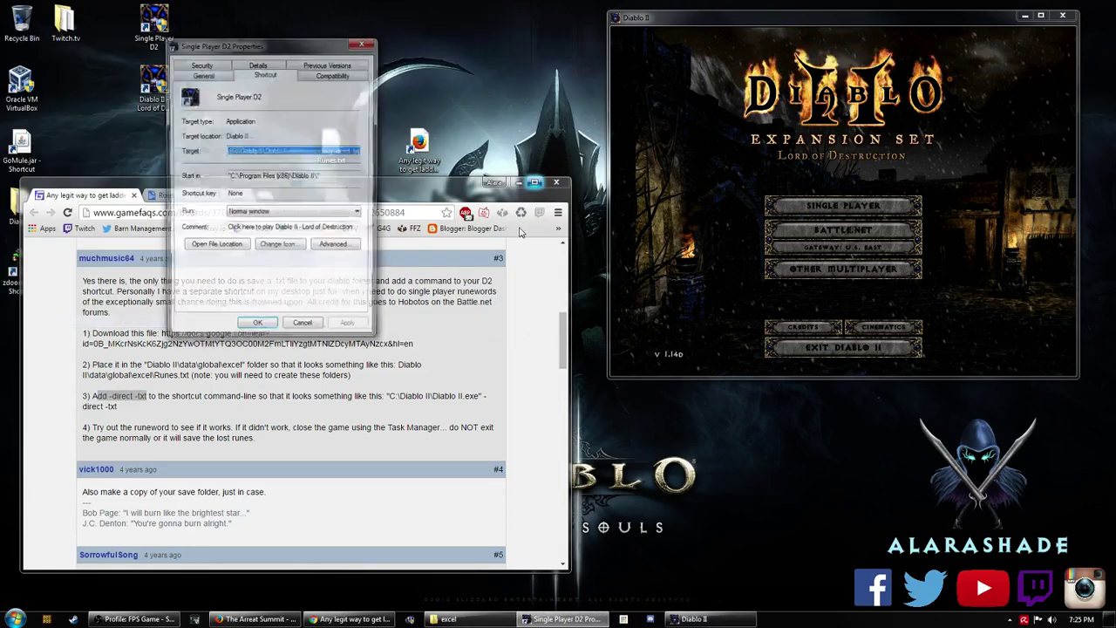
pyautogui.click(302, 322)
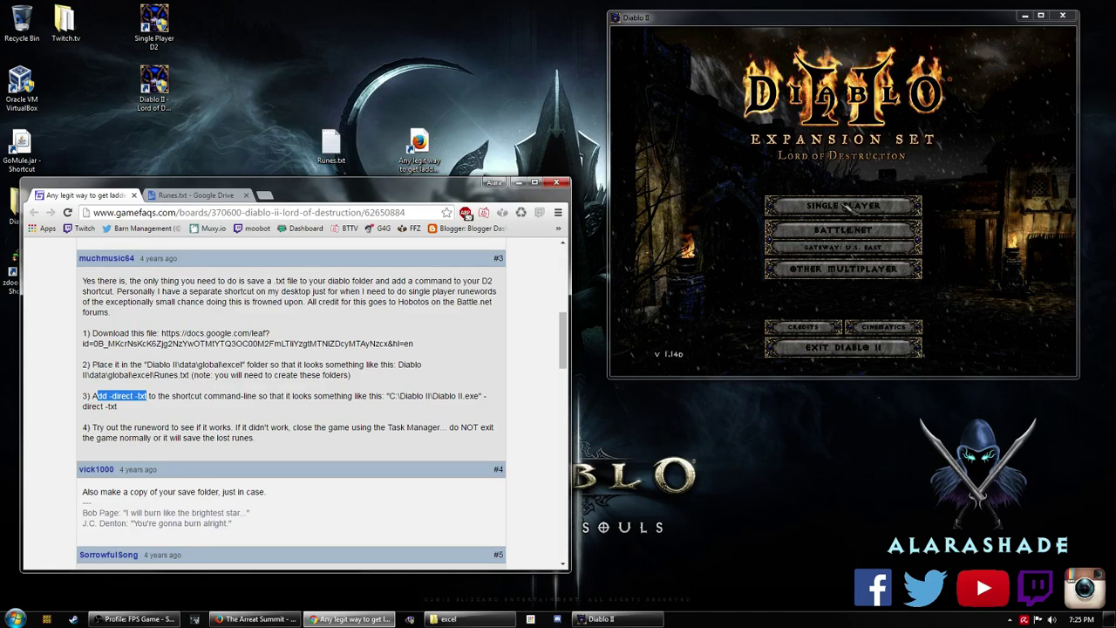
# Start a single-player game on Normal difficulty with the level 78 Sorceress, reposition the game window, and display the character's inventory.
pyautogui.click(844, 206)
pyautogui.doubleClick(723, 100)
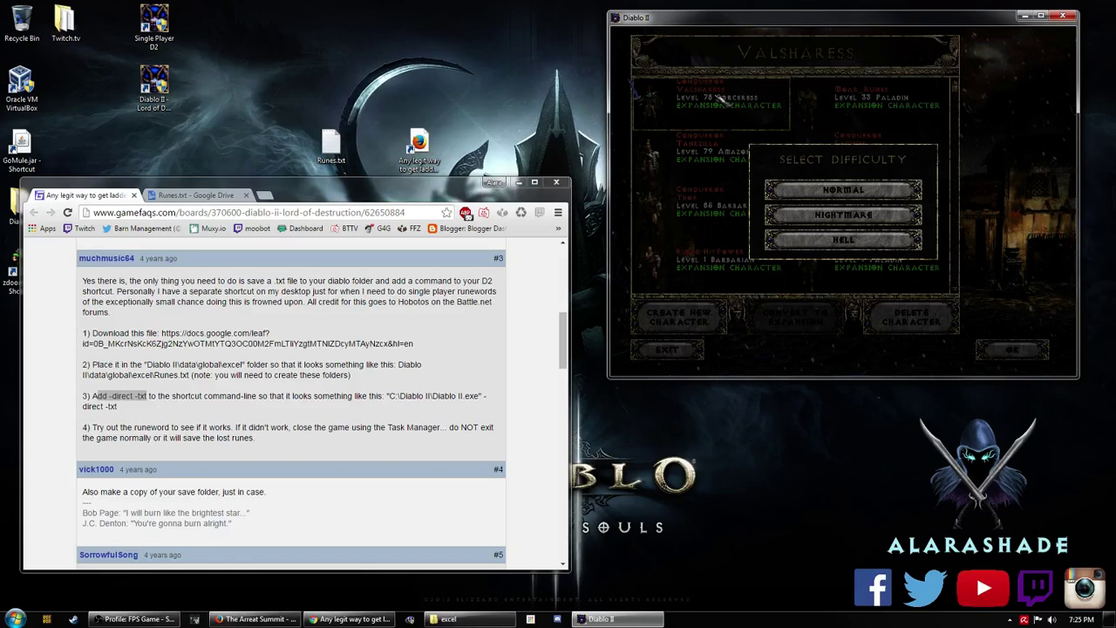
pyautogui.click(842, 190)
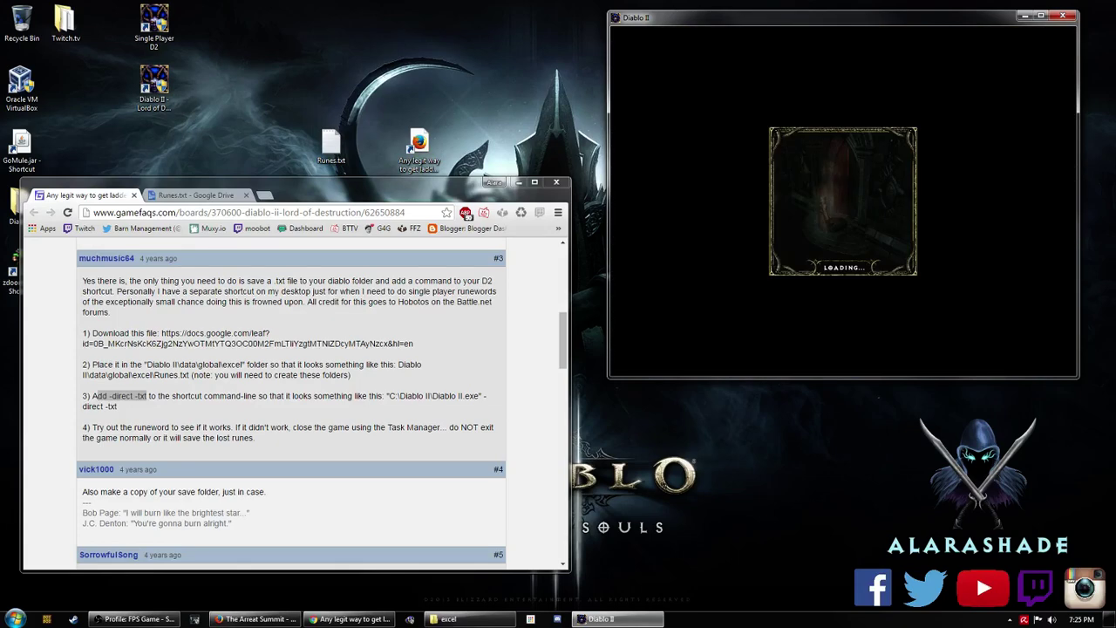
pyautogui.click(859, 228)
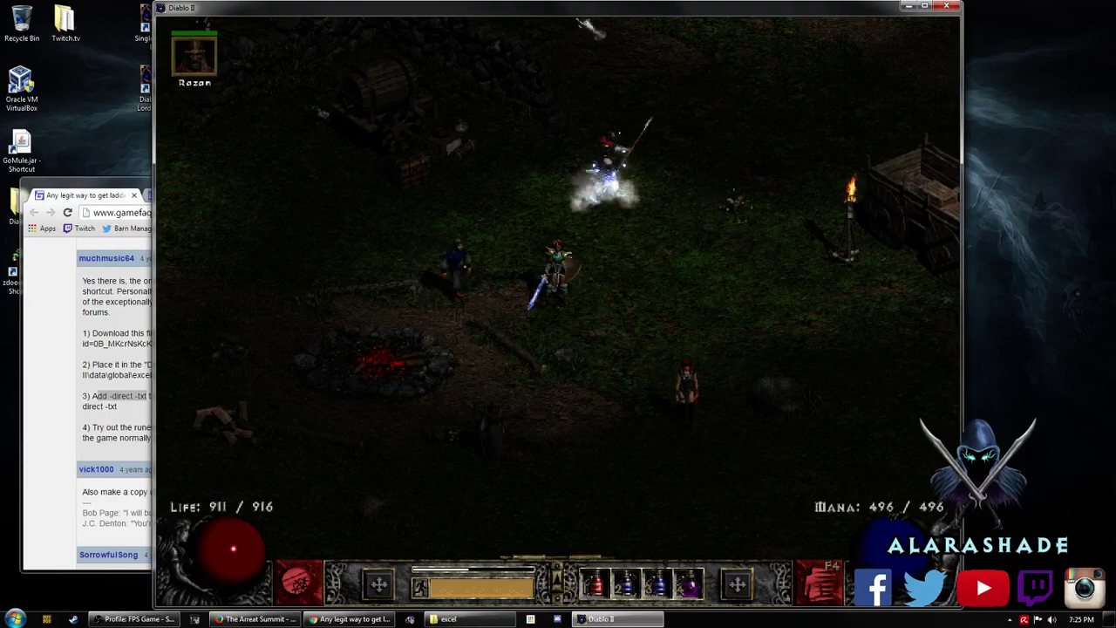
pyautogui.moveTo(355, 8); pyautogui.dragTo(490, 8)
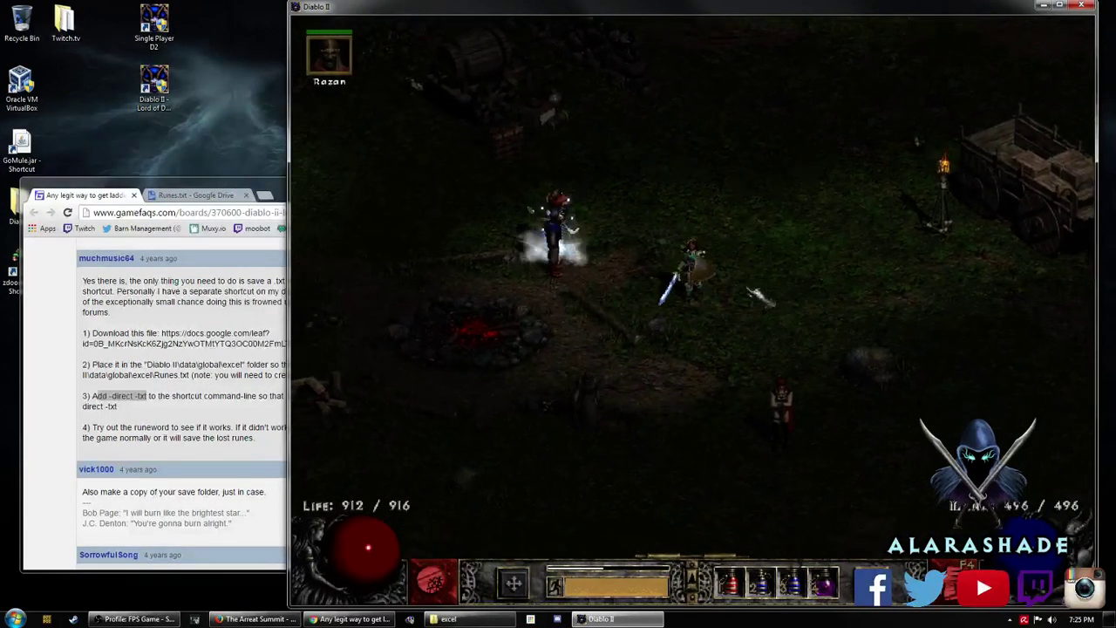
pyautogui.press('i')
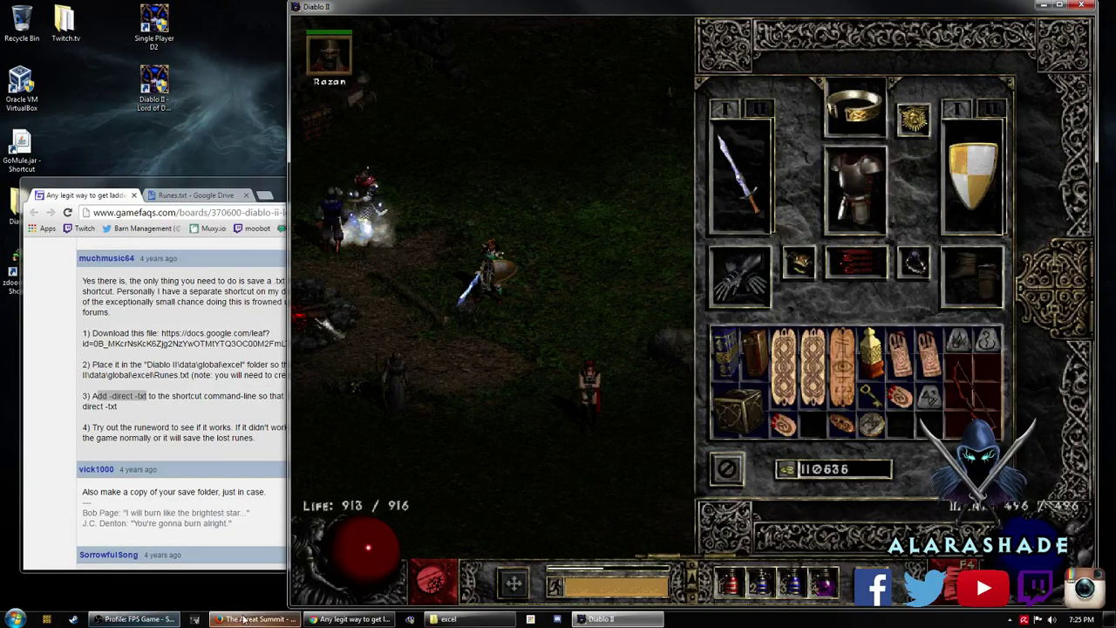
# Switch to the Arreat Summit page in Firefox and examine the ladder-only restriction note and the Edge runeword's item type and rune order.
pyautogui.click(252, 619)
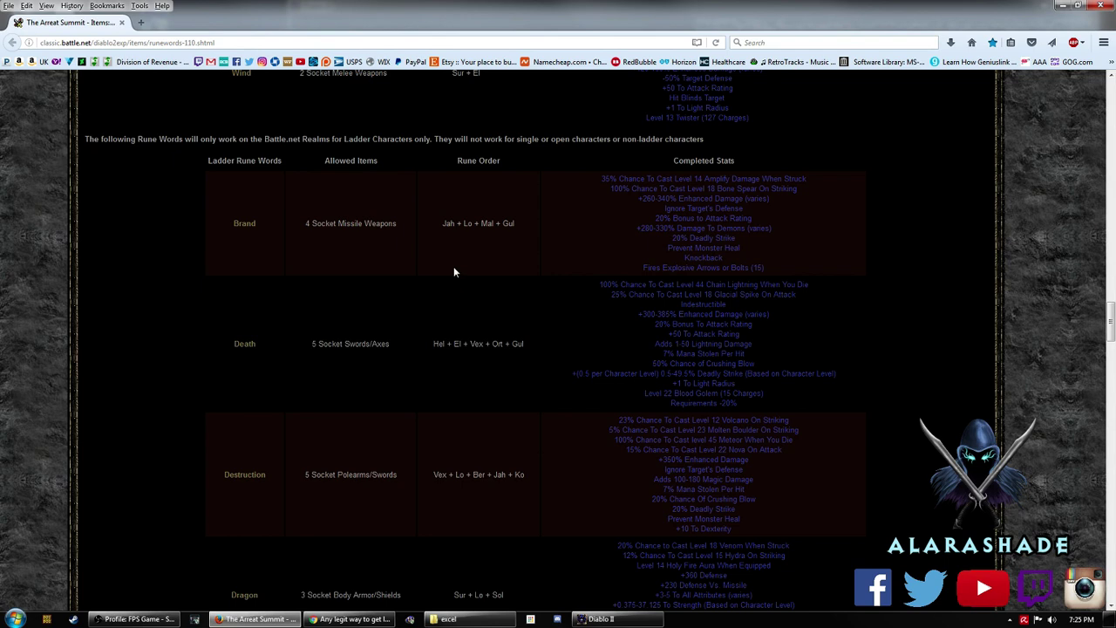
pyautogui.moveTo(82, 139); pyautogui.dragTo(430, 139)
pyautogui.click(540, 159)
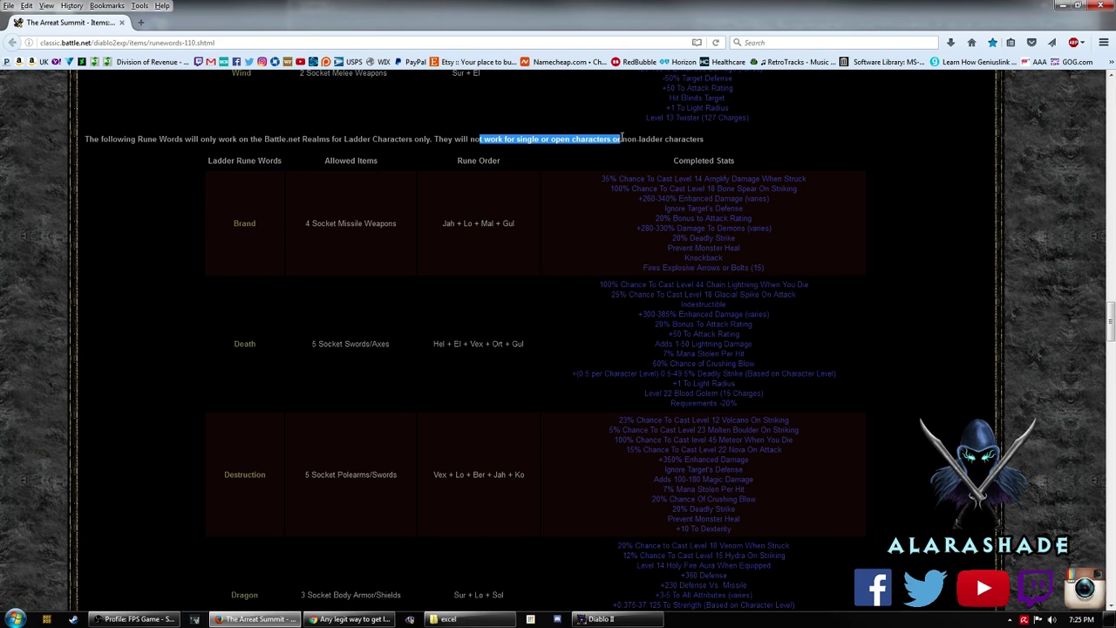
pyautogui.click(575, 180)
pyautogui.moveTo(1109, 310); pyautogui.dragTo(1111, 355)
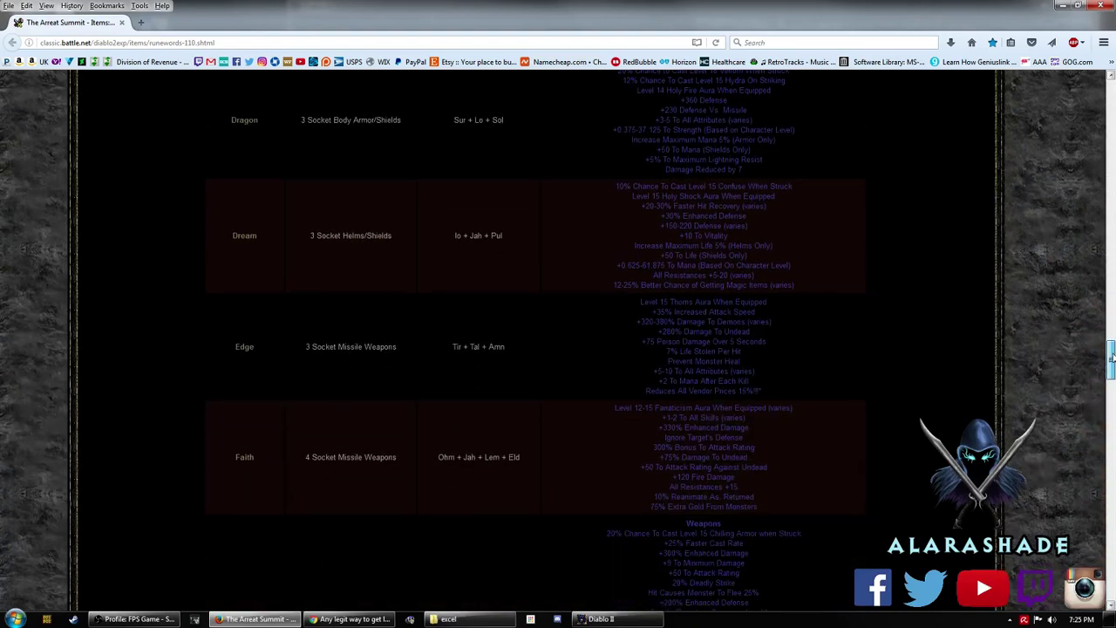
pyautogui.moveTo(235, 346); pyautogui.dragTo(613, 349)
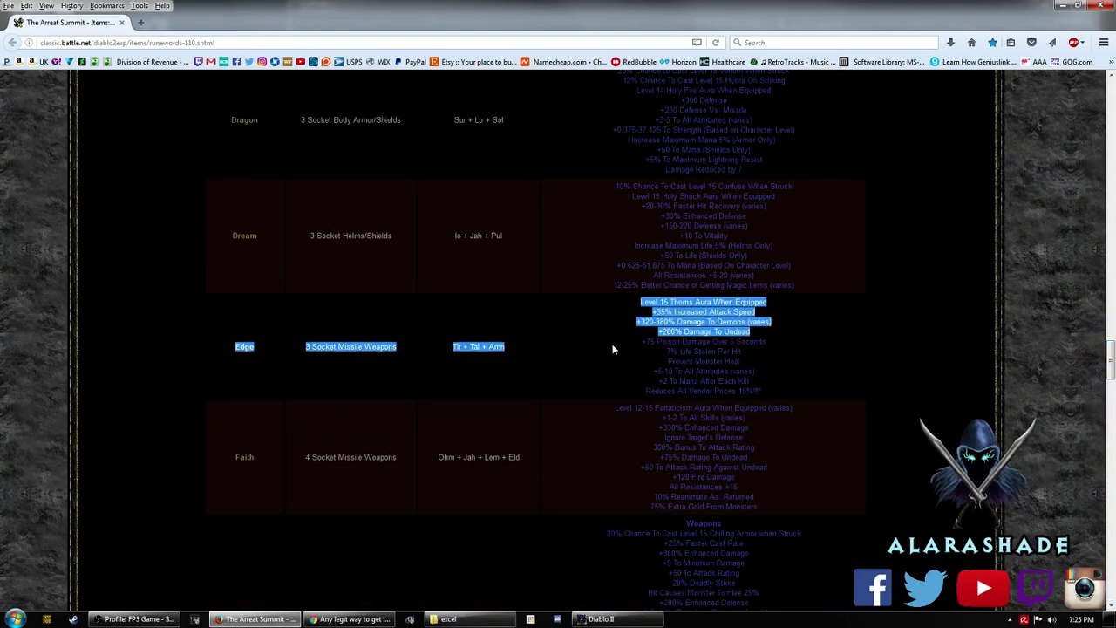
pyautogui.click(467, 350)
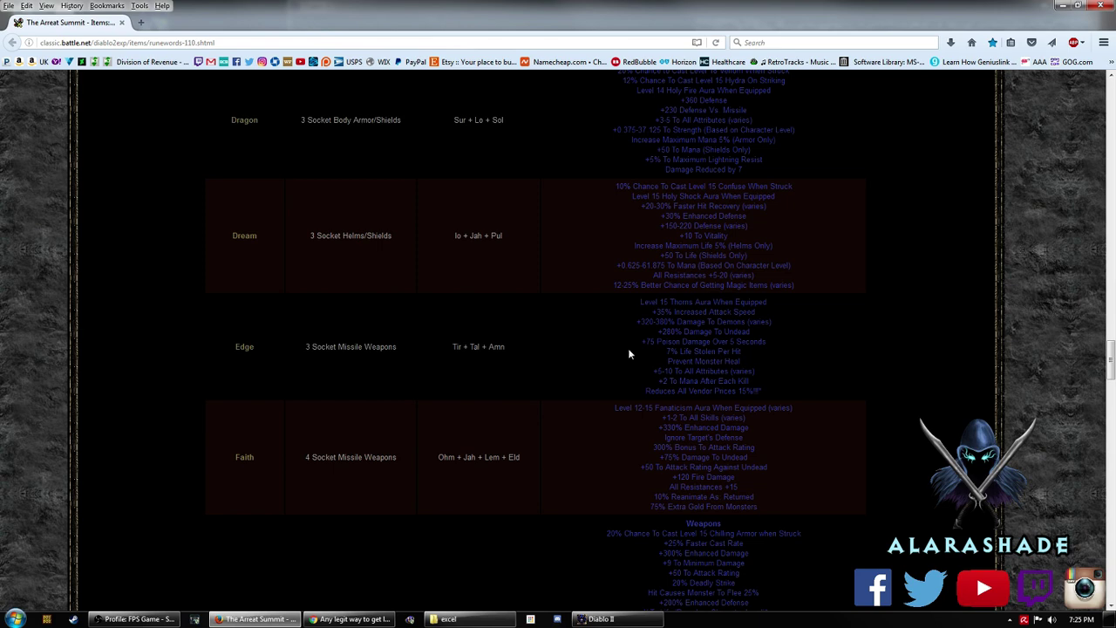
# Switch back to Diablo II and socket the Tir, Tal and Amn runes into the Hunter's Bow to make the Edge runeword.
pyautogui.click(601, 619)
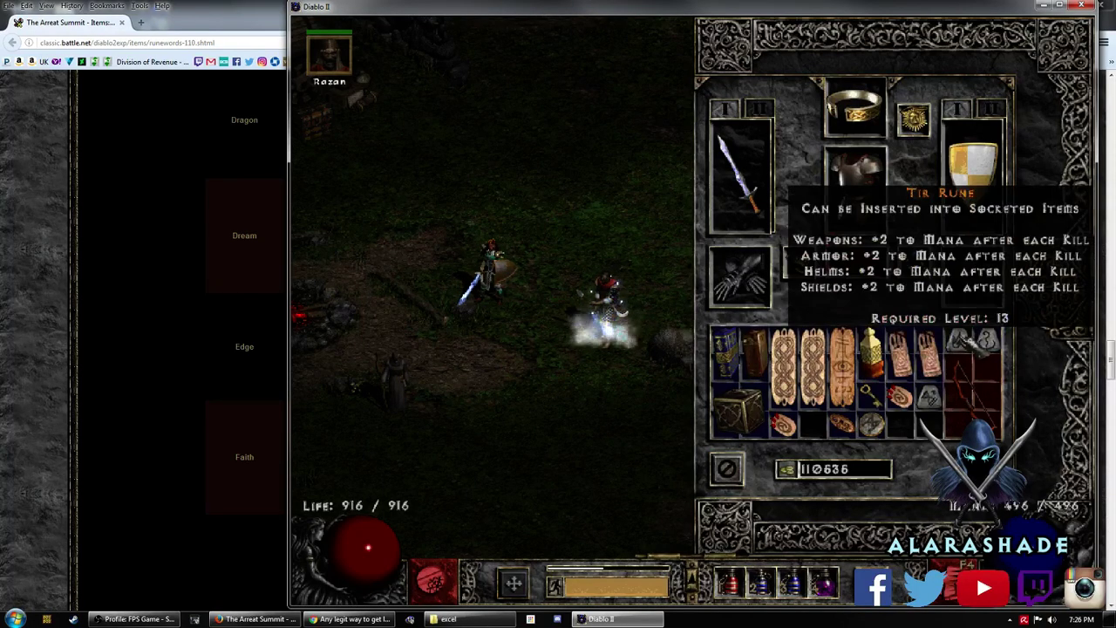
pyautogui.click(959, 342)
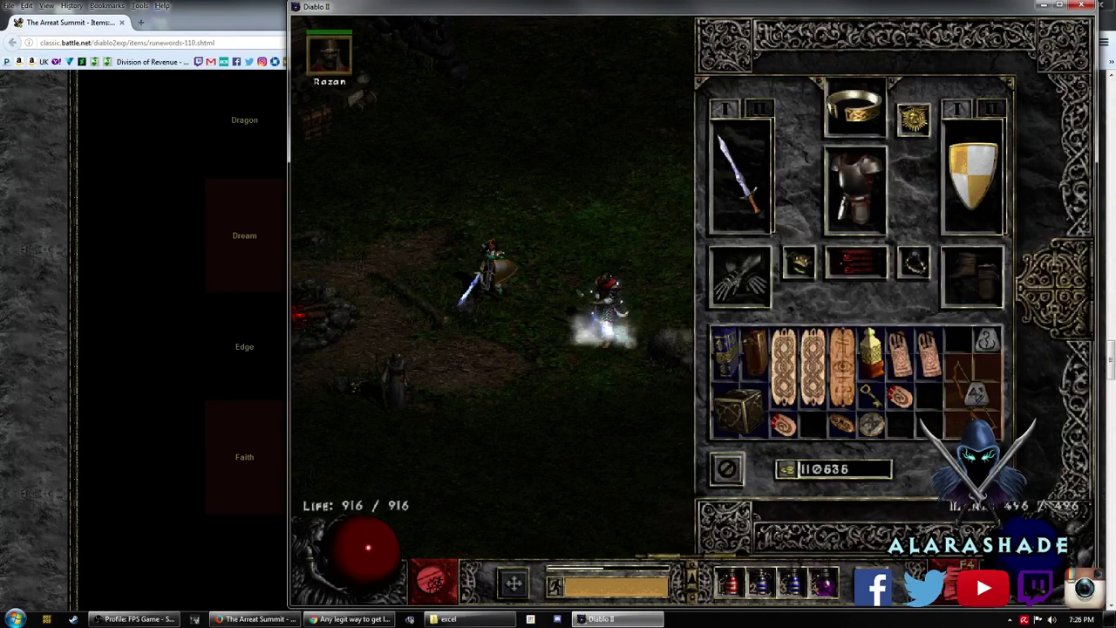
pyautogui.click(974, 388)
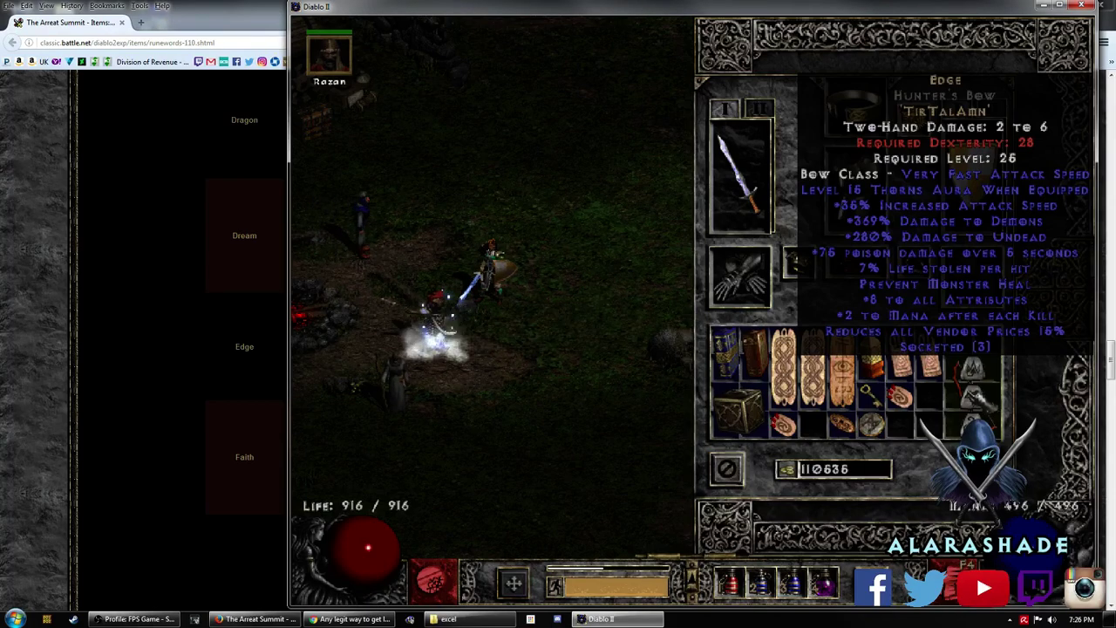
# Check the character's attributes against the Edge bow's requirements, inspect the bow's full stats, and close the inventory.
pyautogui.press('c')
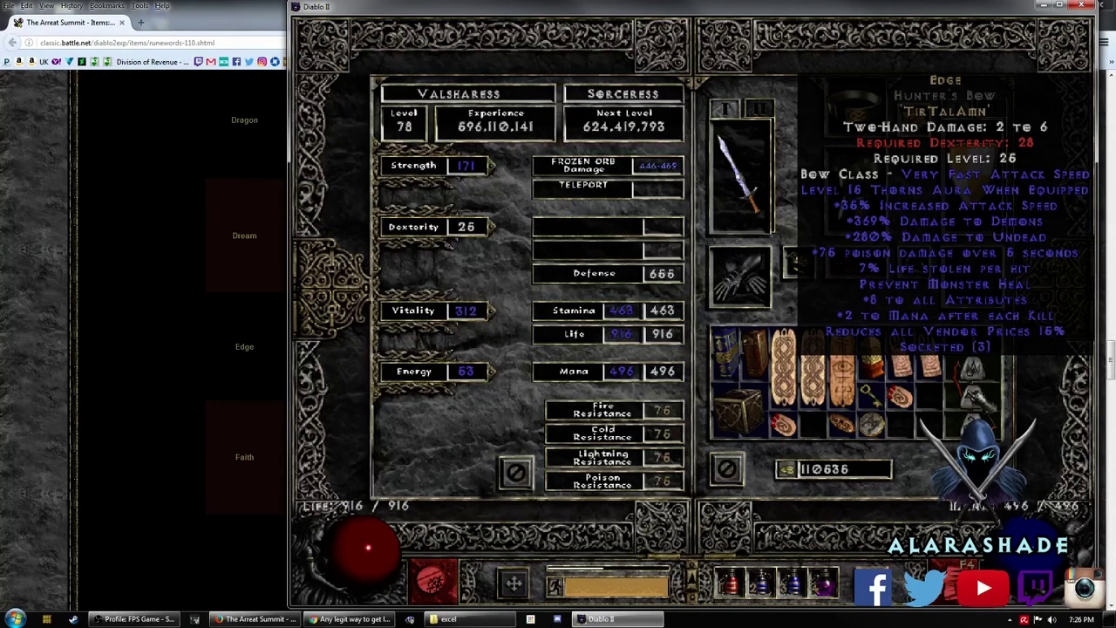
pyautogui.press('c')
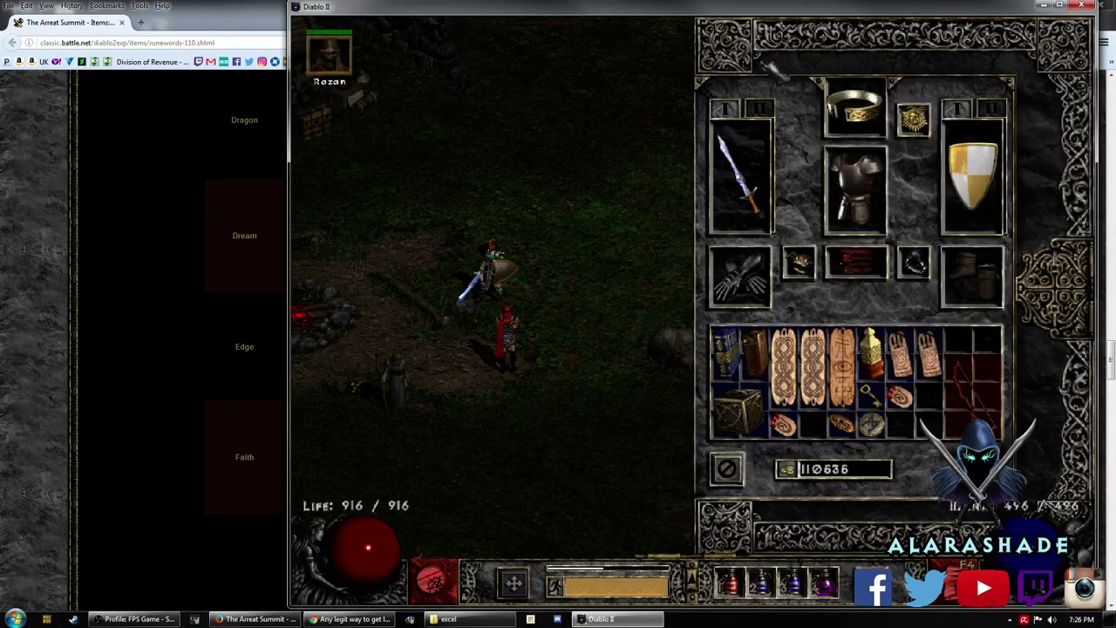
pyautogui.moveTo(479, 11); pyautogui.dragTo(263, 11)
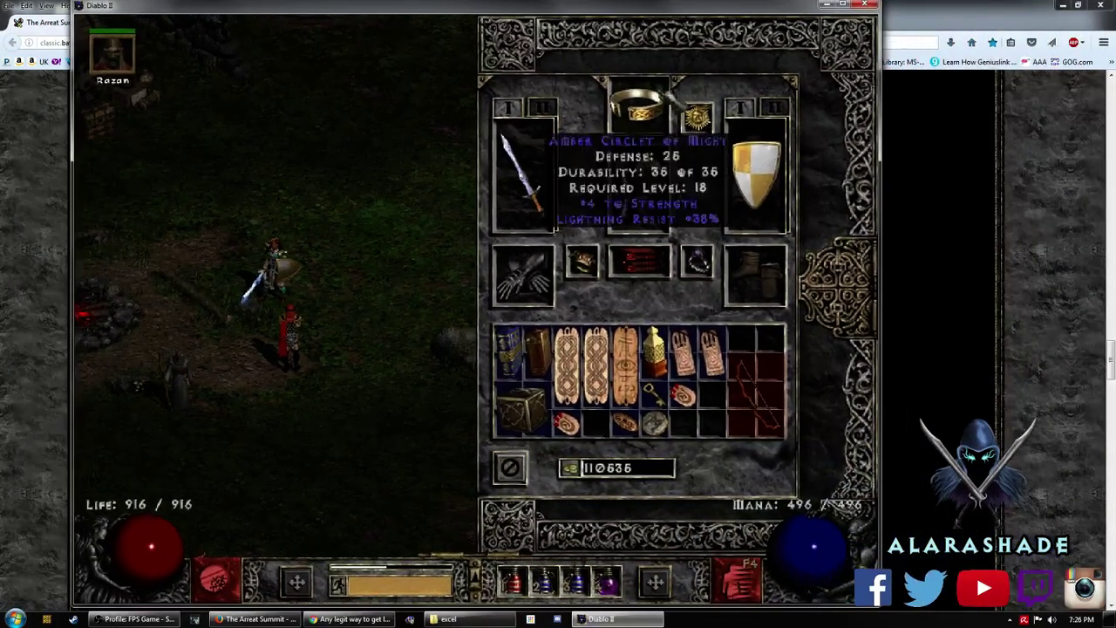
pyautogui.moveTo(756, 375)
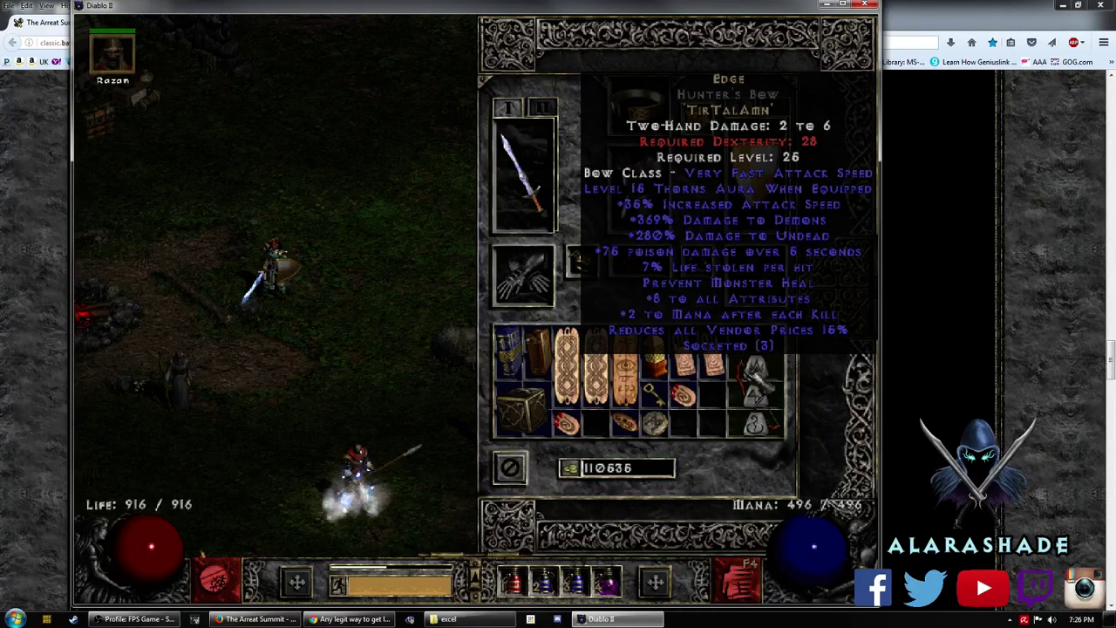
pyautogui.press('i')
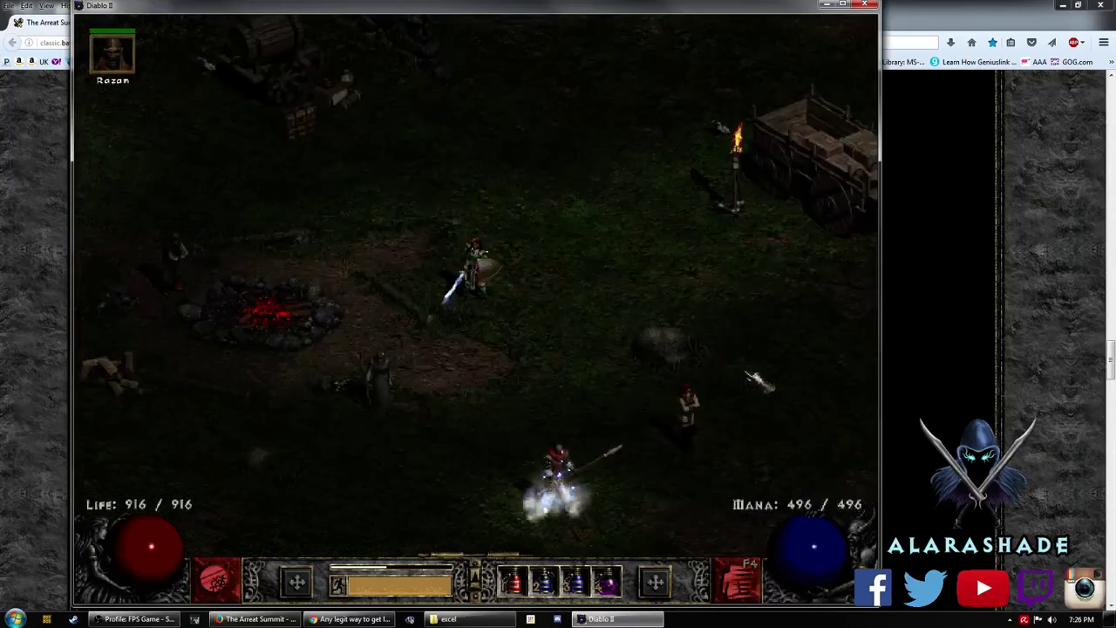
# Save and exit the single-player game to the main menu, and reposition the game window.
pyautogui.press('`')
pyautogui.press('Escape')
pyautogui.press('Down')
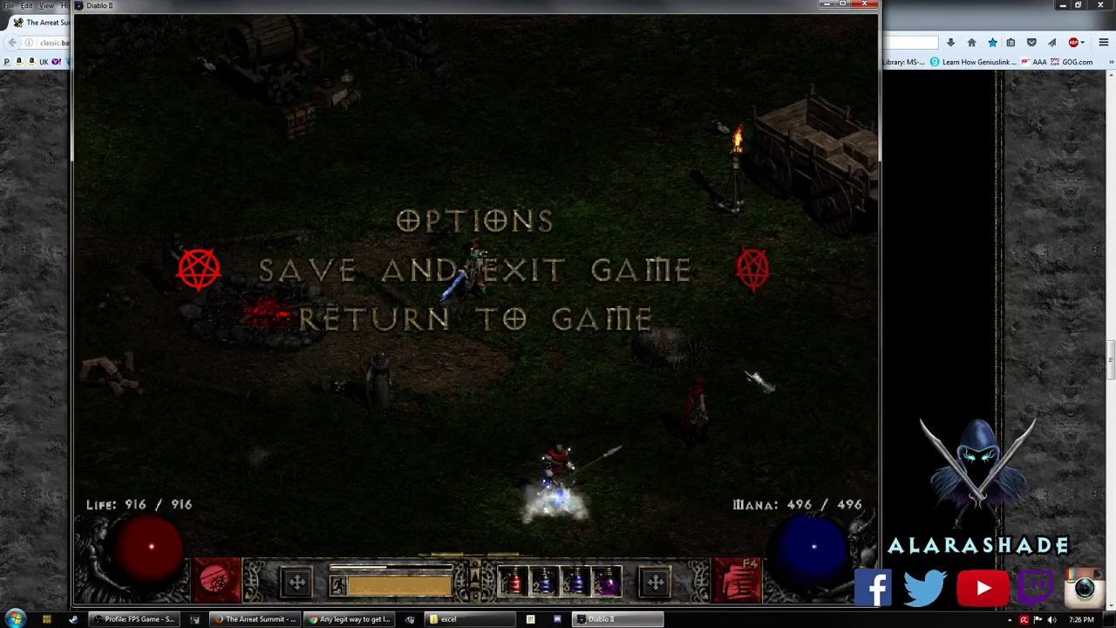
pyautogui.press('Return')
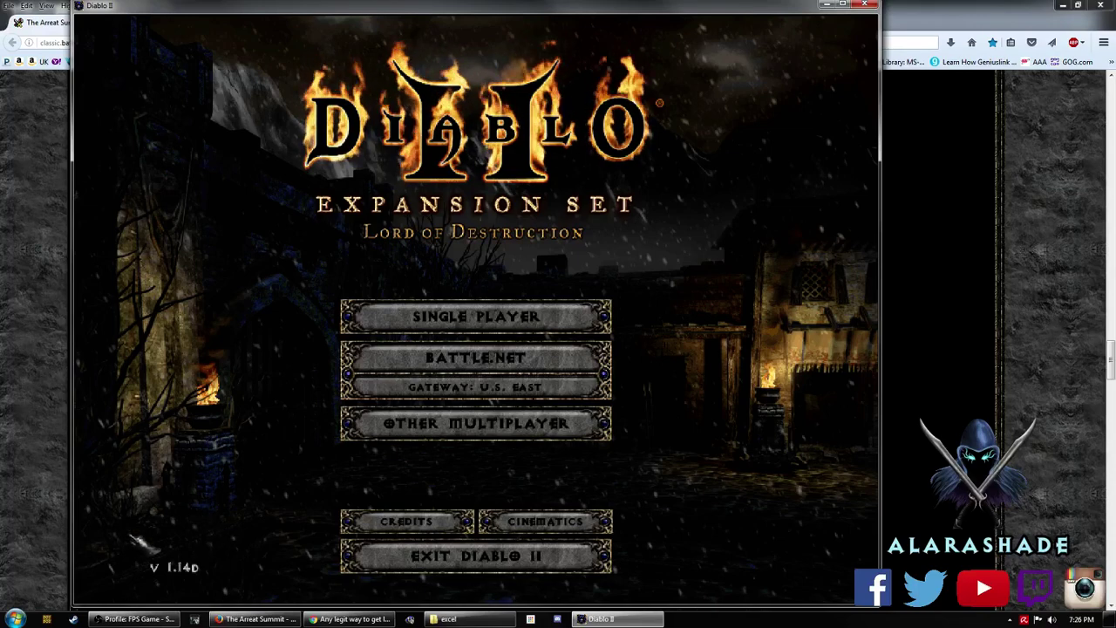
pyautogui.moveTo(285, 5); pyautogui.dragTo(514, 13)
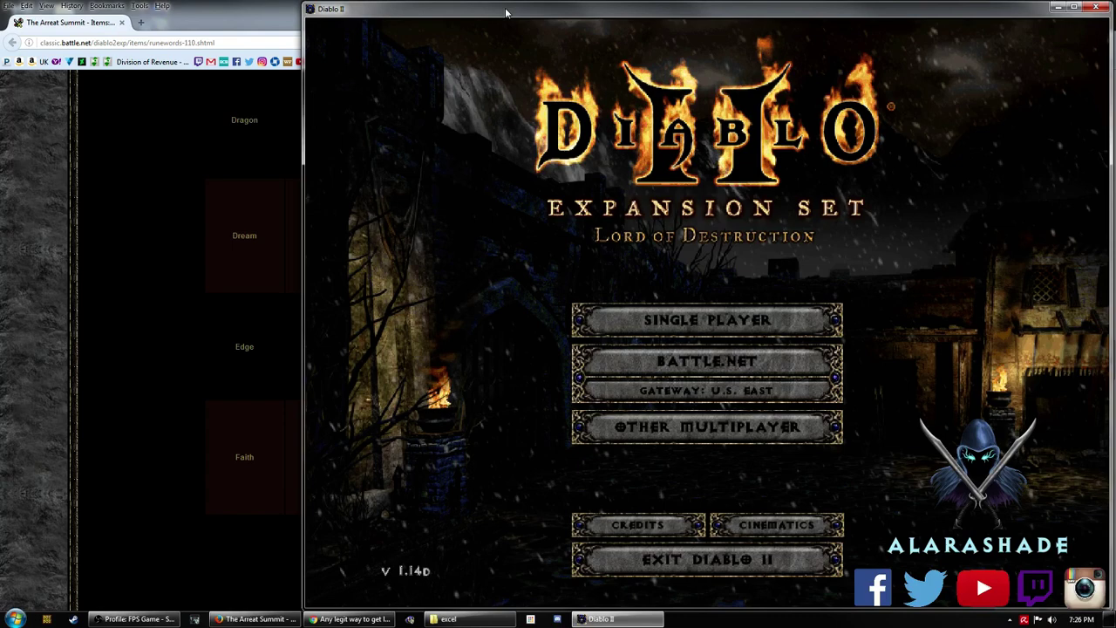